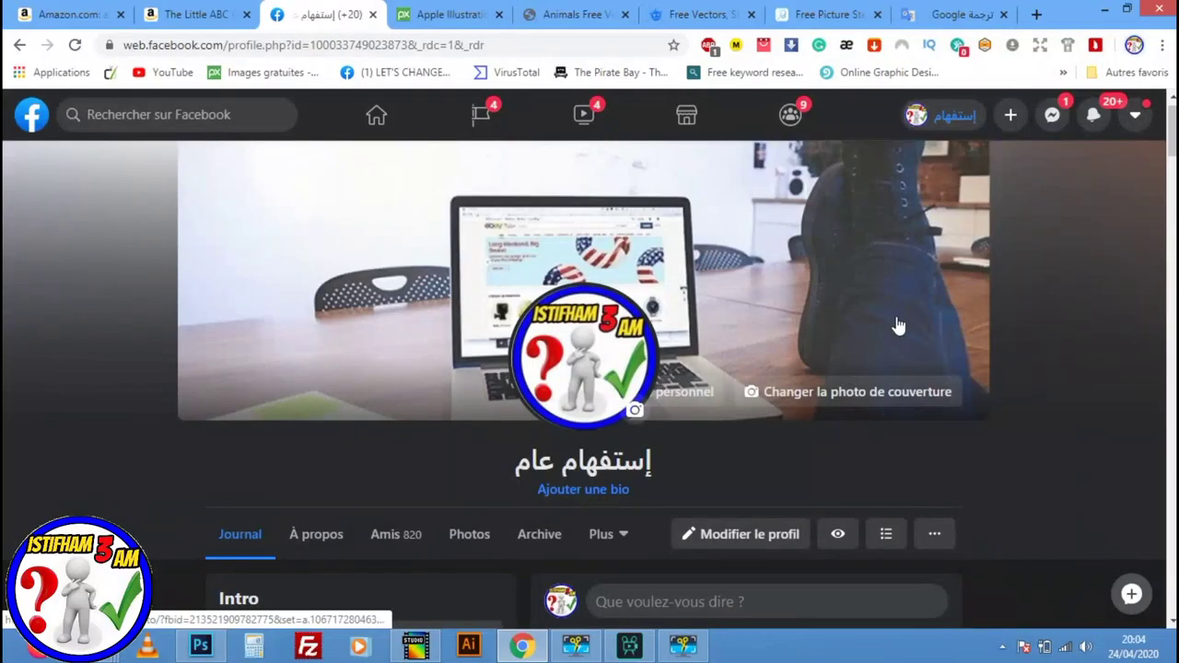
# Expand the Facebook post on free image sites to reveal its full list of site links
pyautogui.scroll(-1, 897, 326)
pyautogui.scroll(-2, 894, 329)
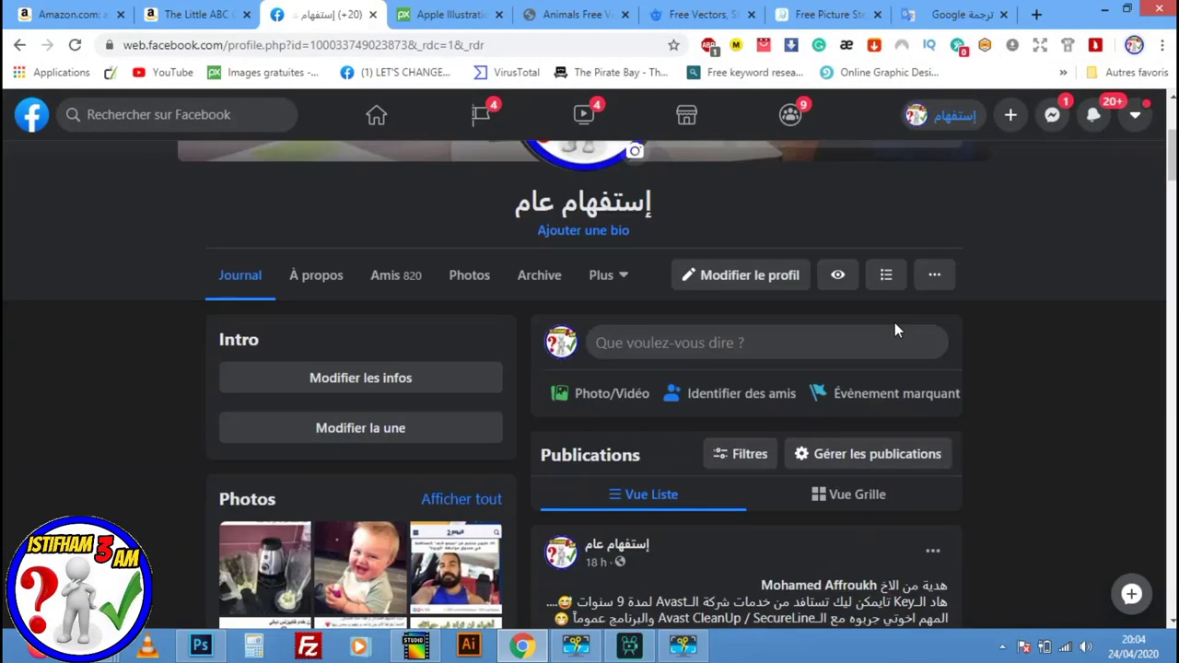
pyautogui.scroll(3, 894, 330)
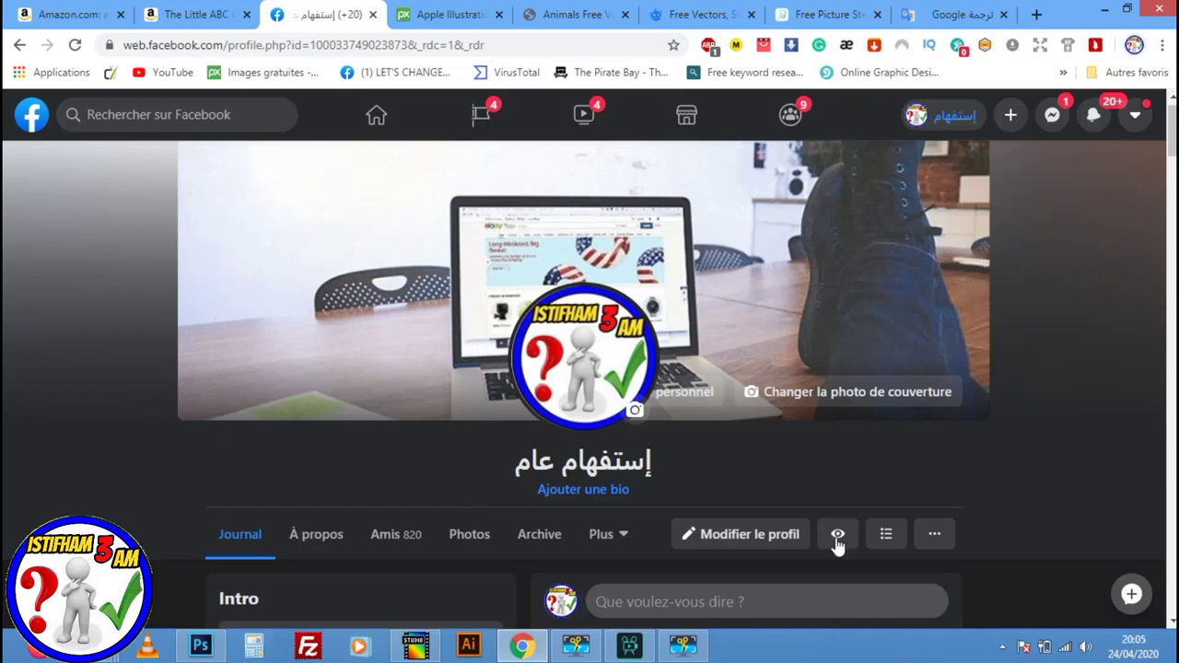
pyautogui.scroll(-10, 1055, 479)
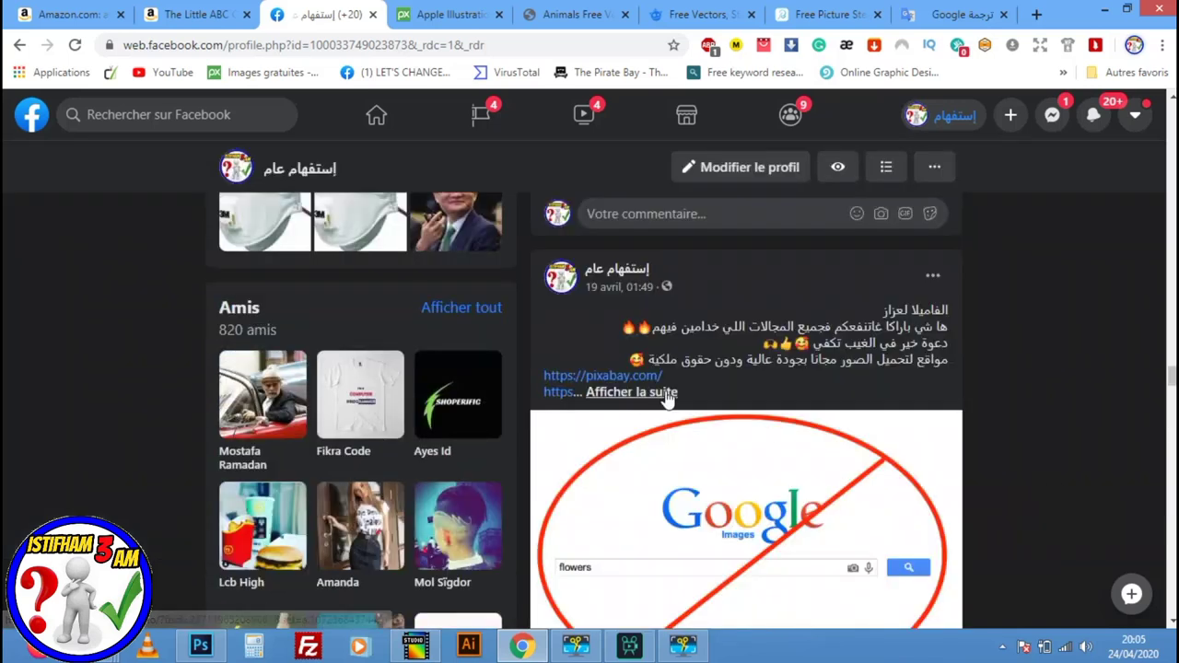
pyautogui.click(667, 393)
pyautogui.scroll(-1, 901, 425)
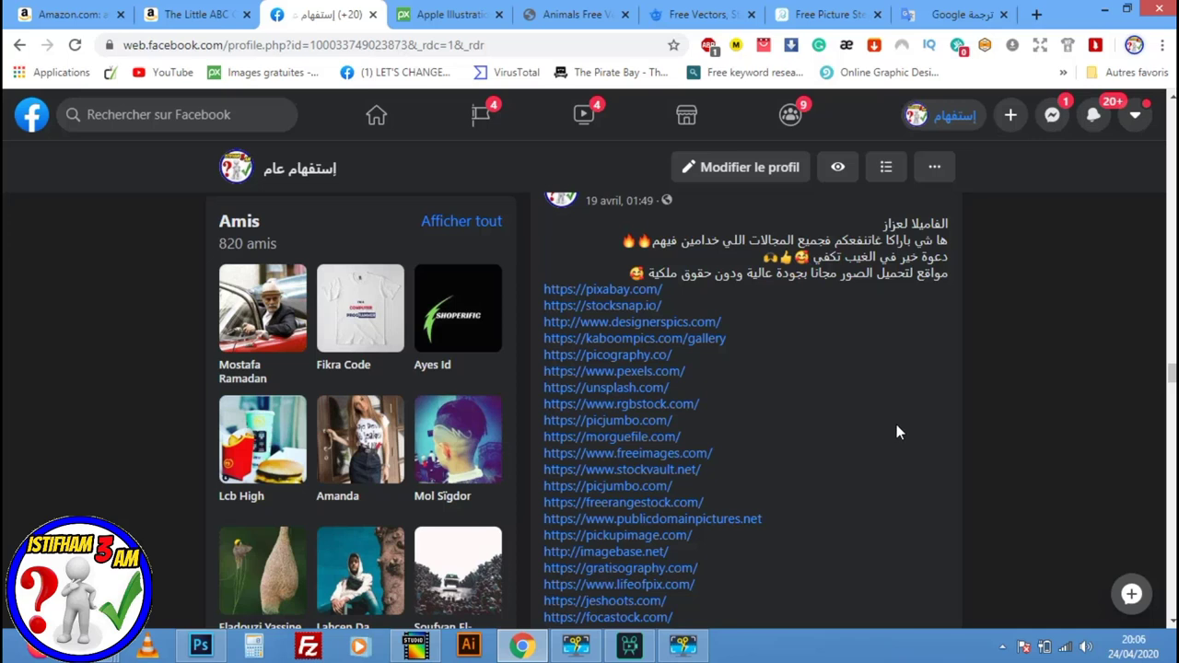
pyautogui.scroll(1, 898, 432)
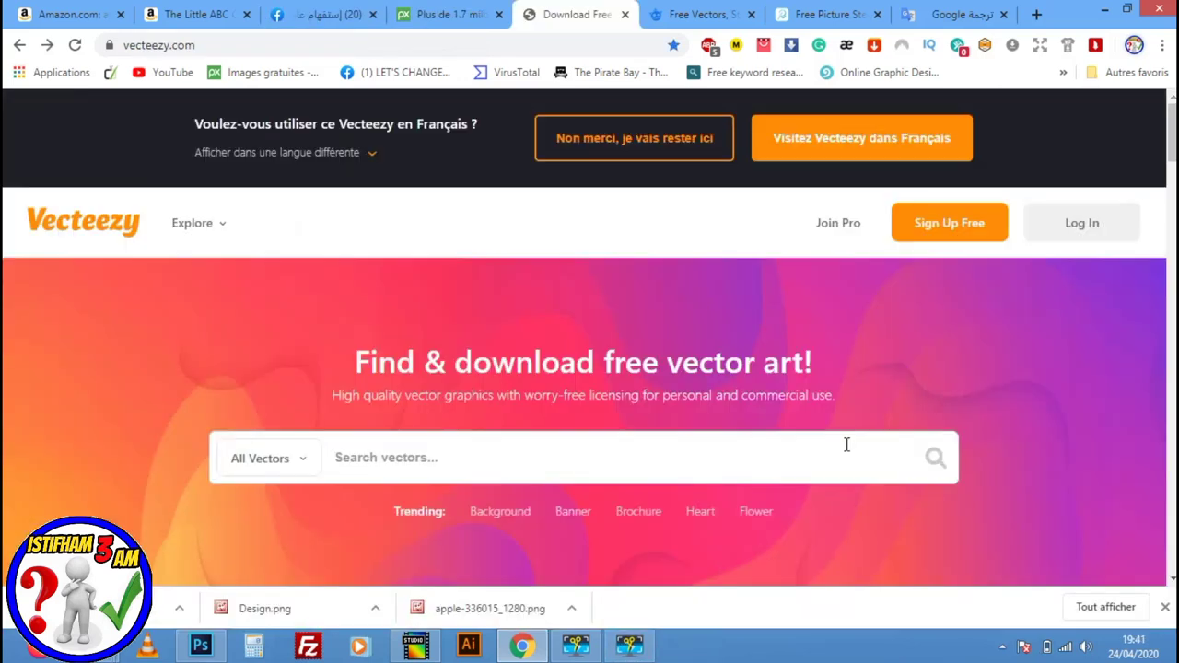
# Look over the Vecteezy and Freepik tabs, then return to the Pixabay home page
pyautogui.click(414, 13)
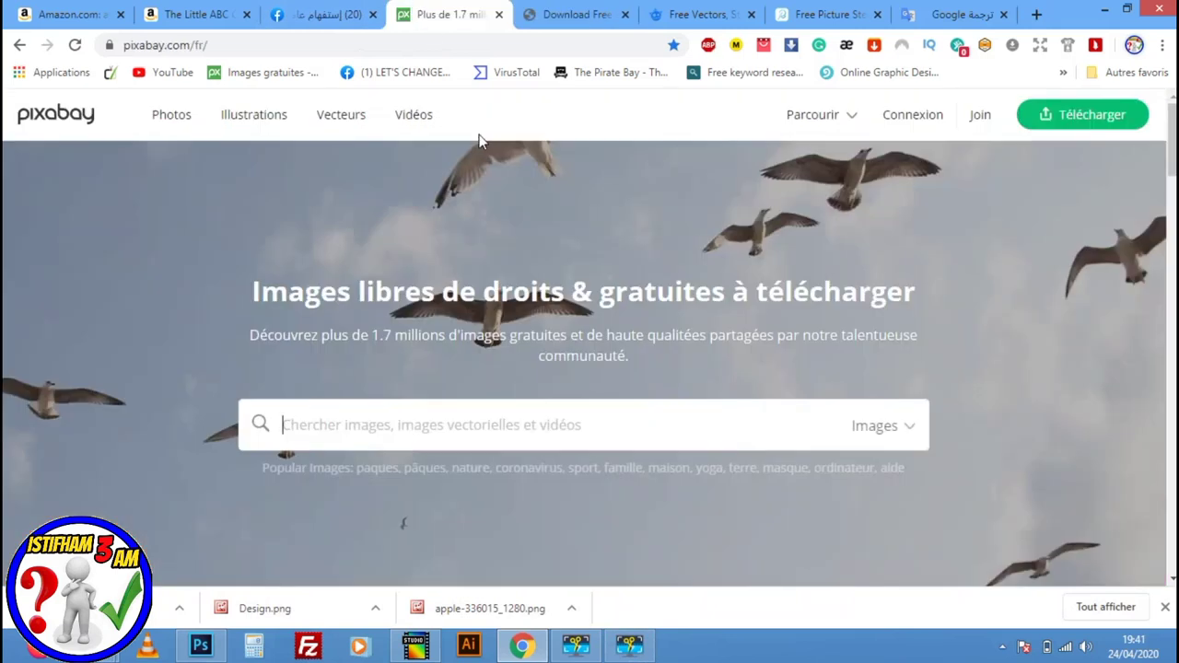
pyautogui.click(566, 13)
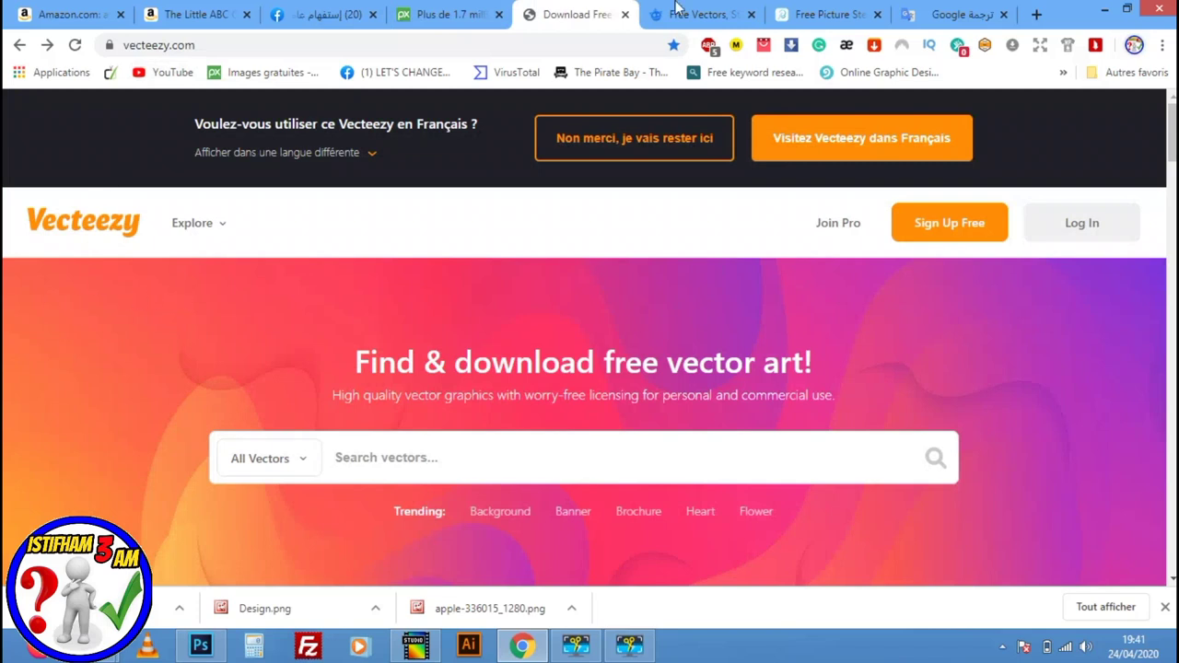
pyautogui.click(691, 14)
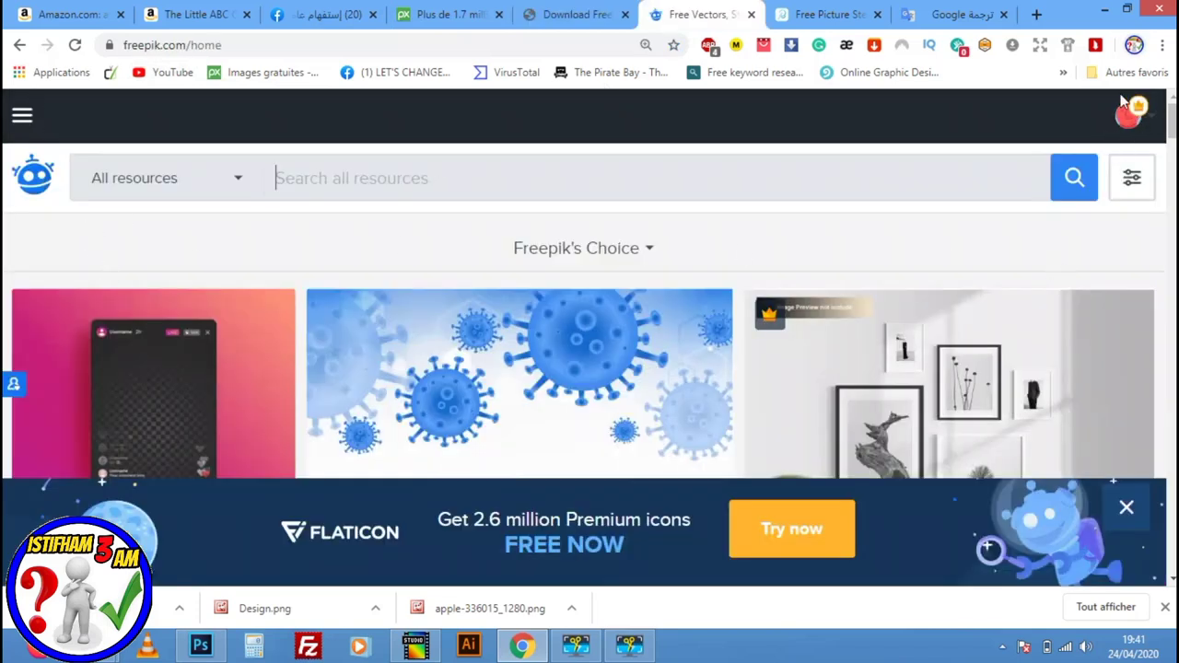
pyautogui.click(438, 11)
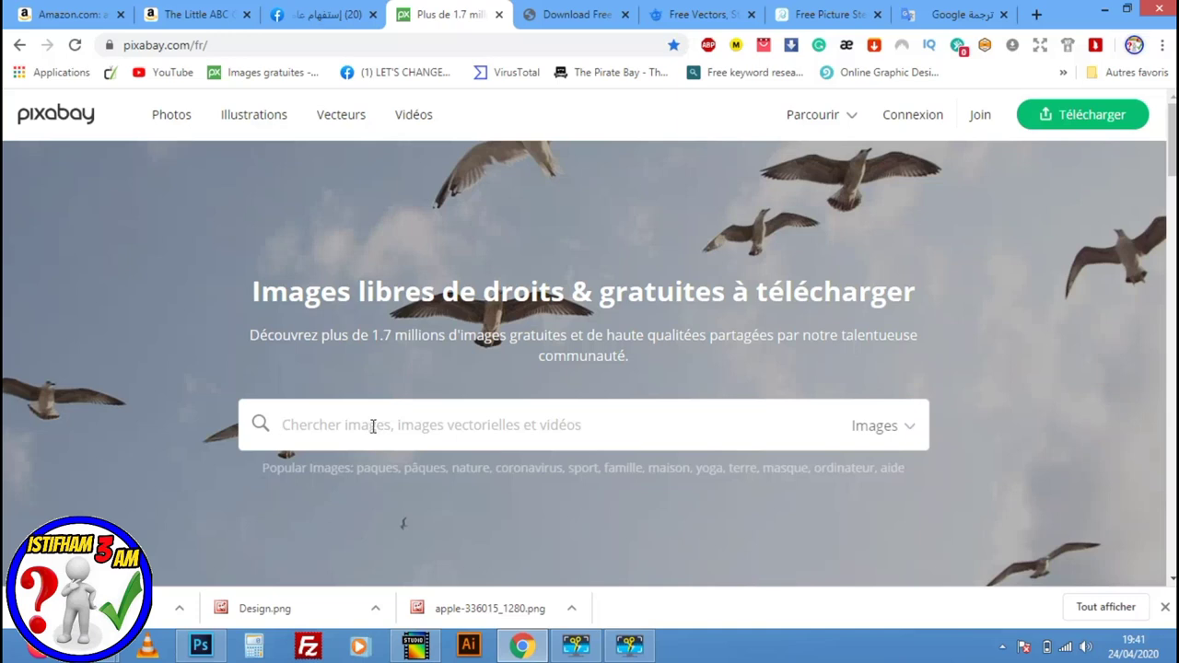
# Search Pixabay for 'apple', limit results to vector images, and open the green apple pair
pyautogui.write('apple')
pyautogui.press('Return')
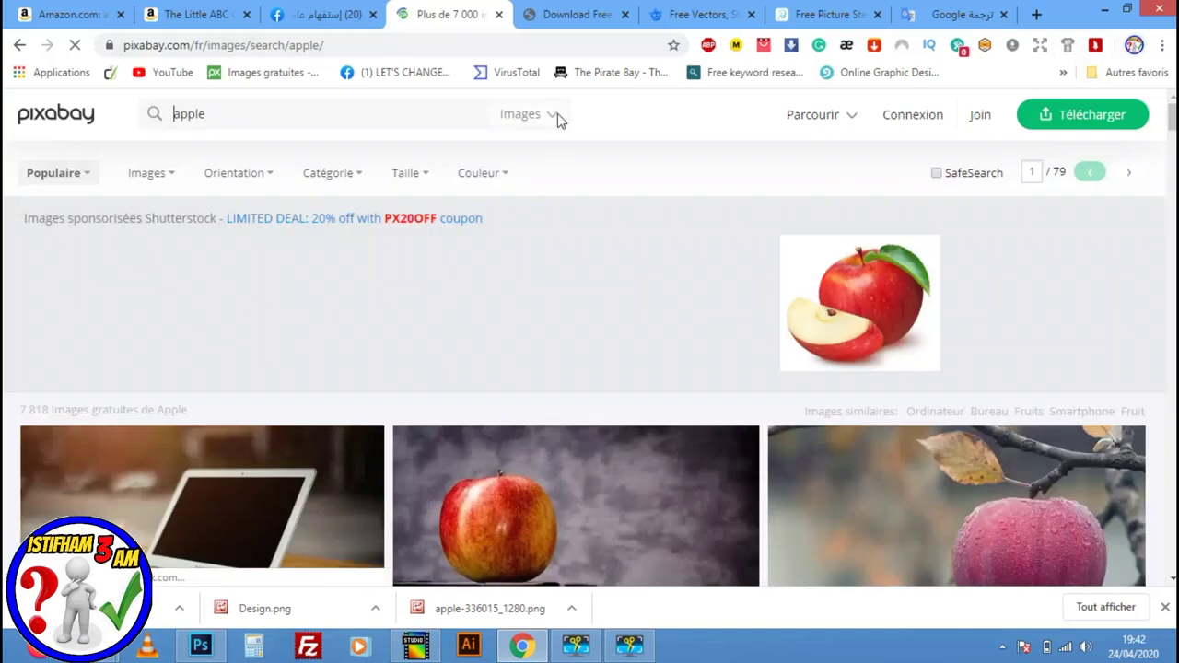
pyautogui.click(553, 118)
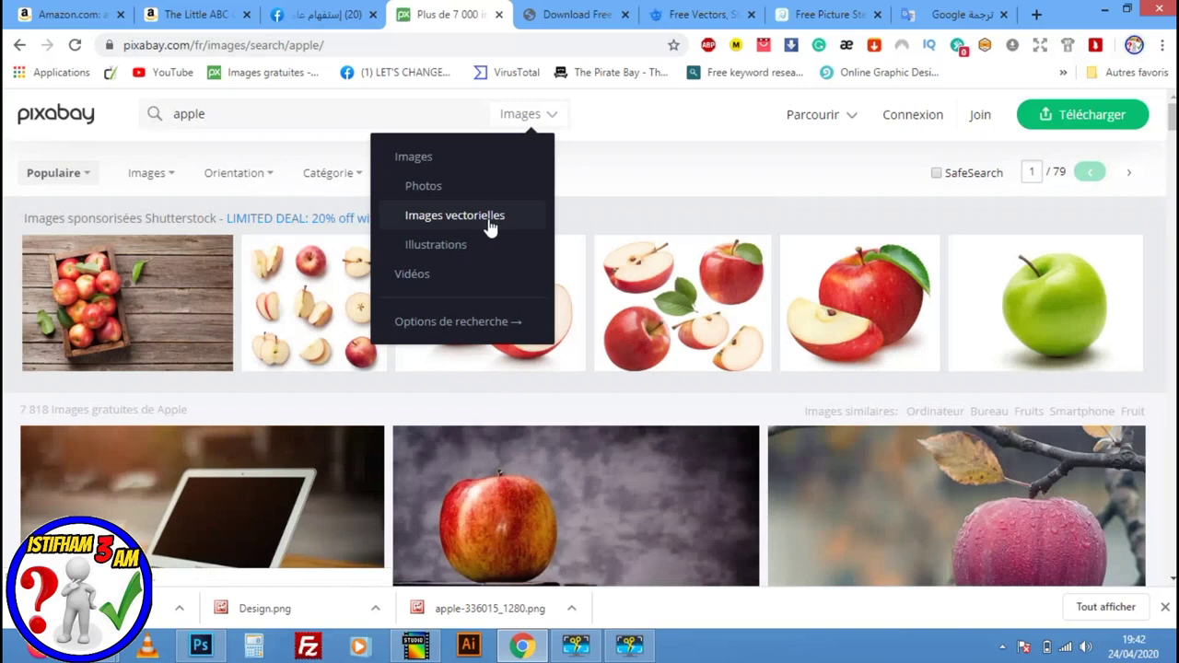
pyautogui.click(488, 221)
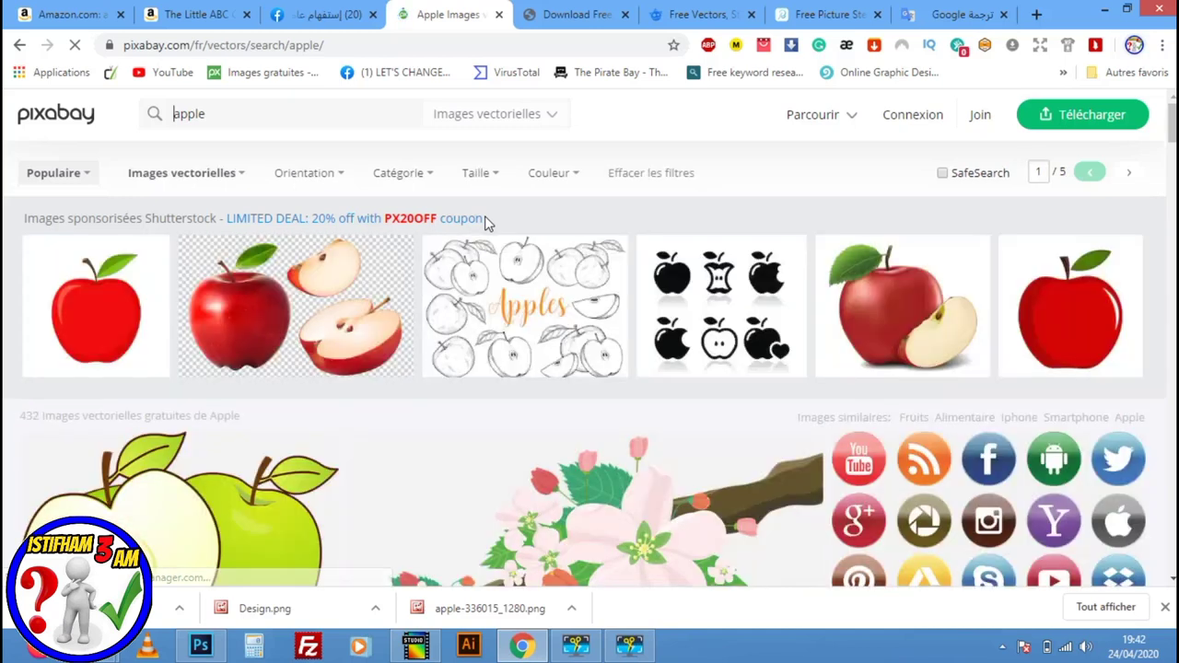
pyautogui.scroll(-3, 382, 364)
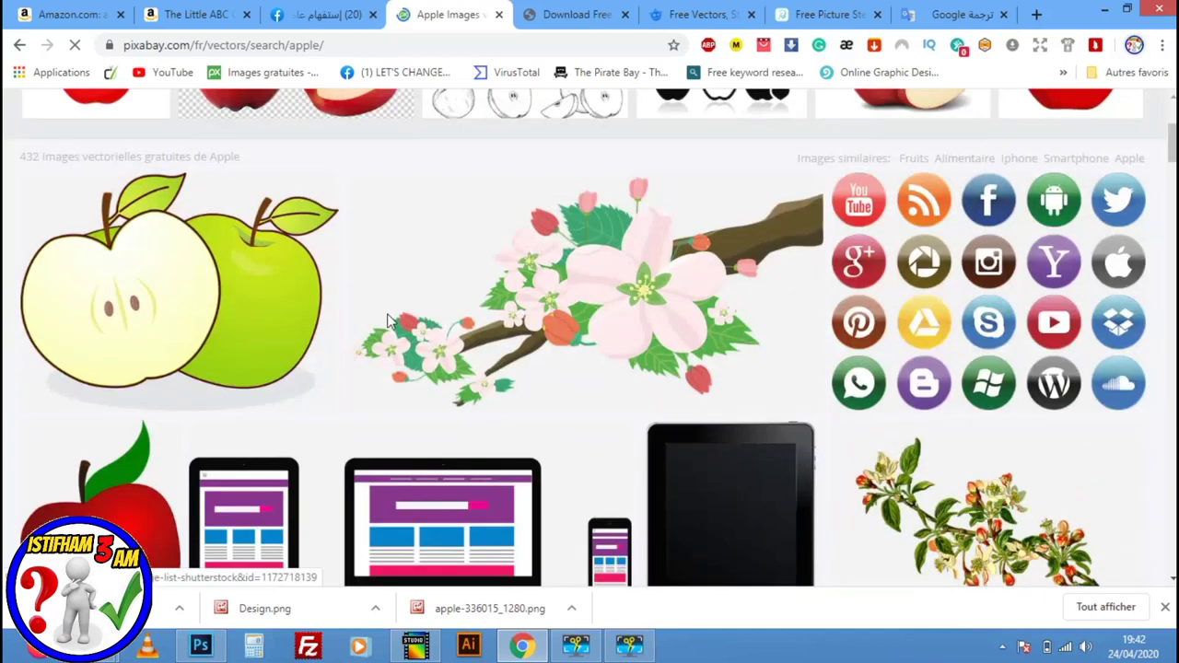
pyautogui.click(152, 290)
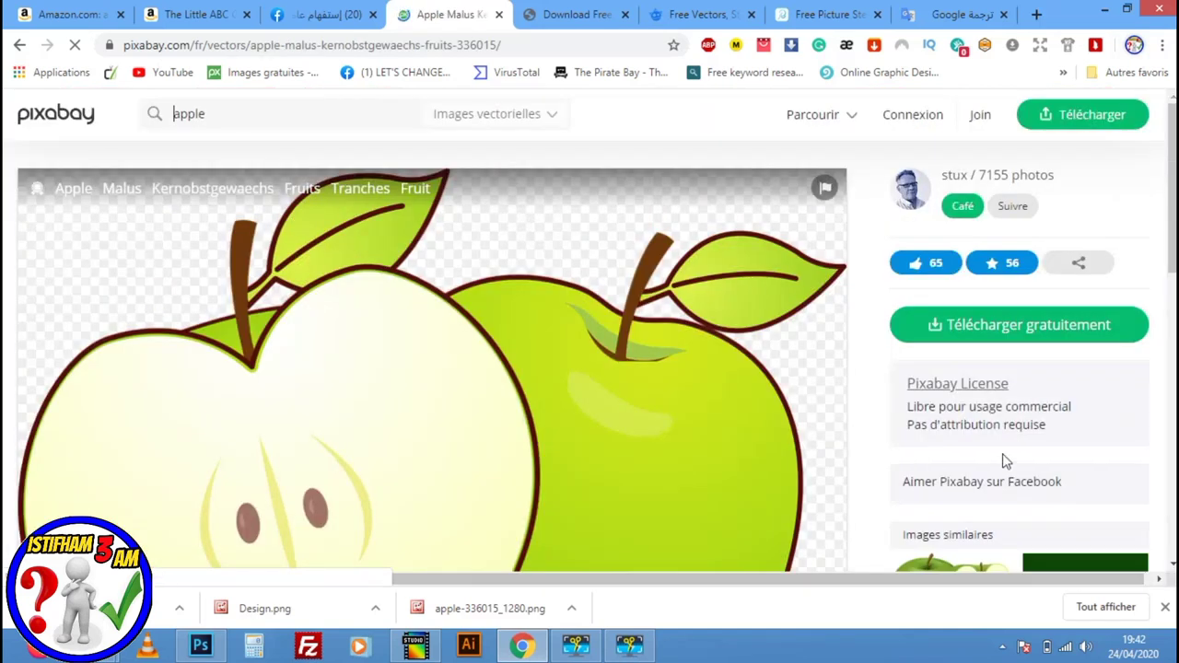
# Show the green apple pair's free download sizes, then go back to the apple vector results
pyautogui.click(1059, 325)
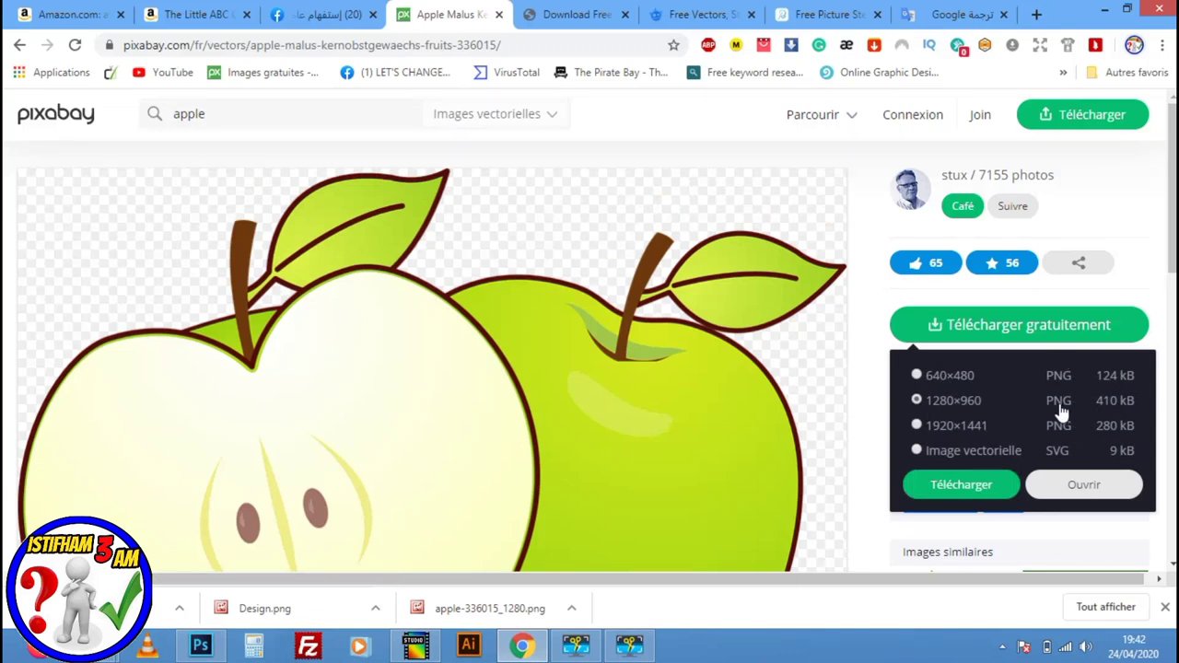
pyautogui.scroll(-1, 1160, 412)
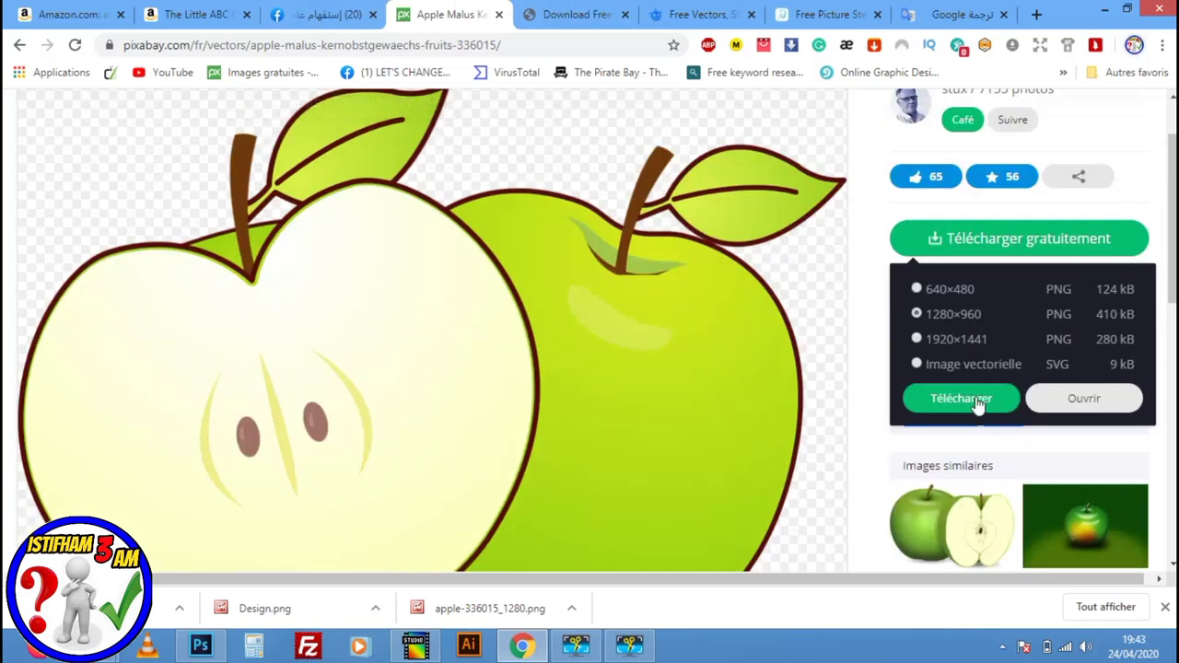
pyautogui.scroll(-2, 568, 429)
pyautogui.scroll(-3, 613, 388)
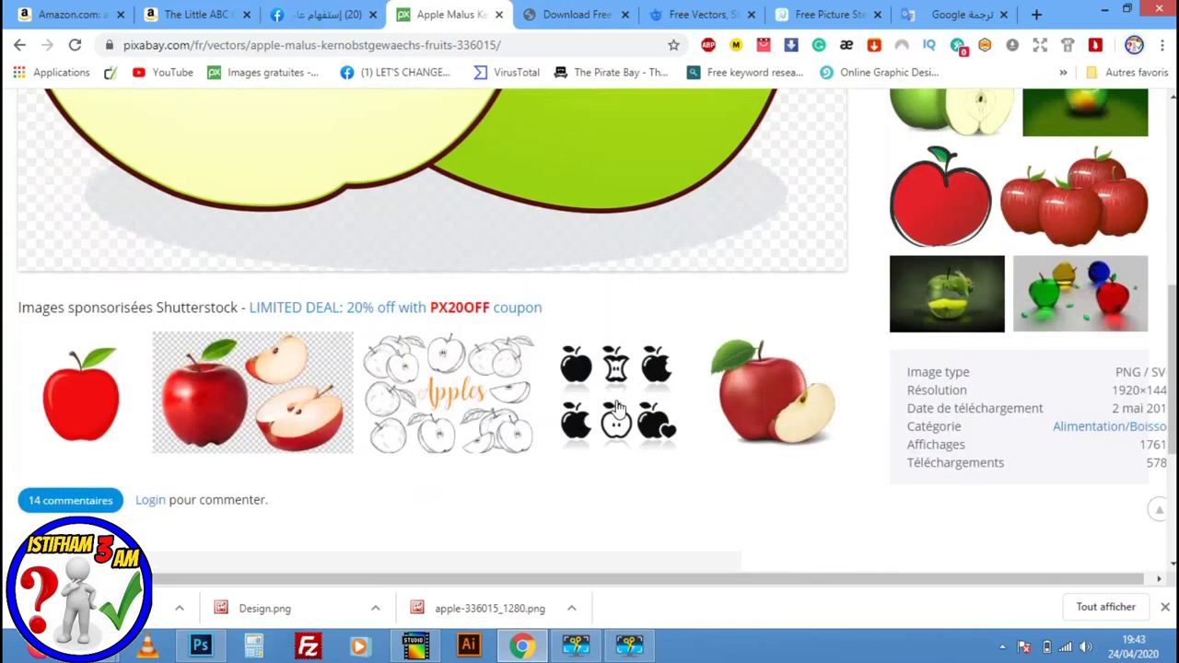
pyautogui.scroll(-3, 617, 406)
pyautogui.scroll(5, 617, 406)
pyautogui.scroll(4, 613, 402)
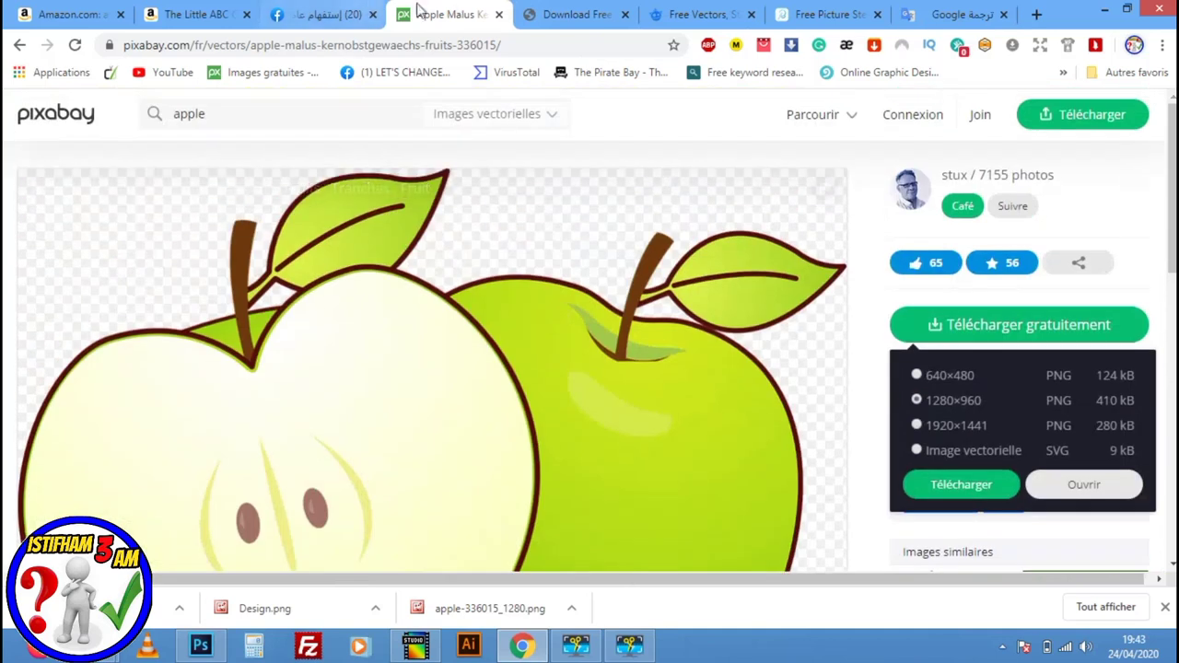
pyautogui.click(19, 45)
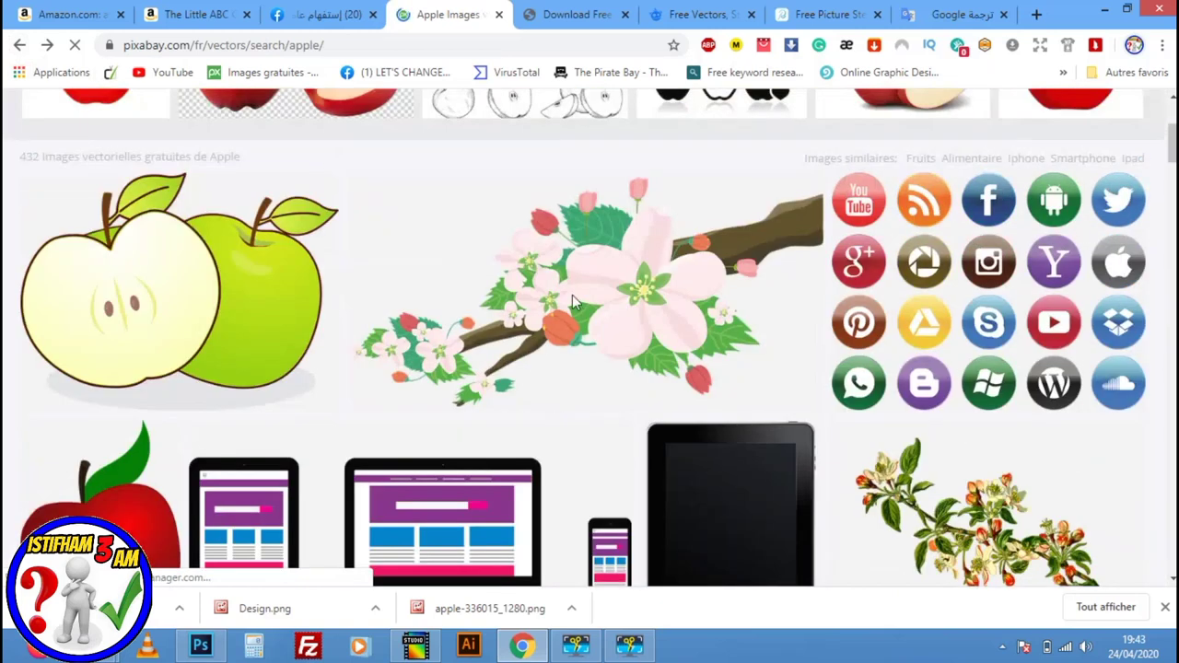
# Open the kawaii winking red apple and list its PNG sizes 640, 1280 and 1920
pyautogui.scroll(-2, 429, 298)
pyautogui.scroll(-1, 147, 280)
pyautogui.scroll(-2, 140, 263)
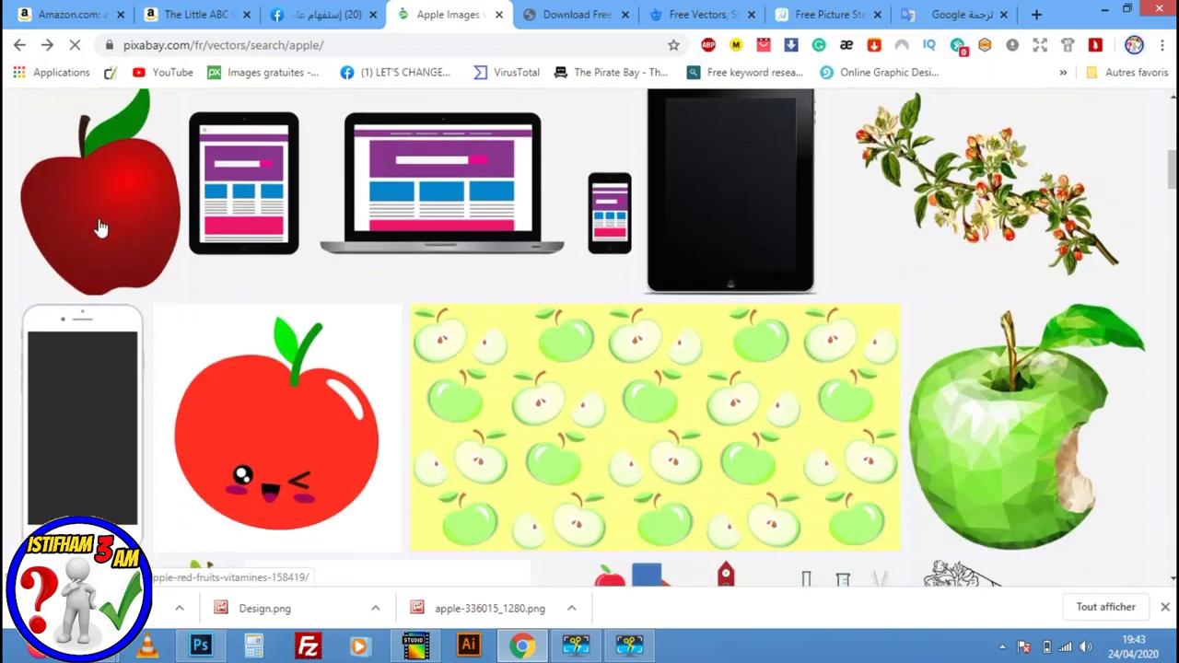
pyautogui.scroll(1, 171, 334)
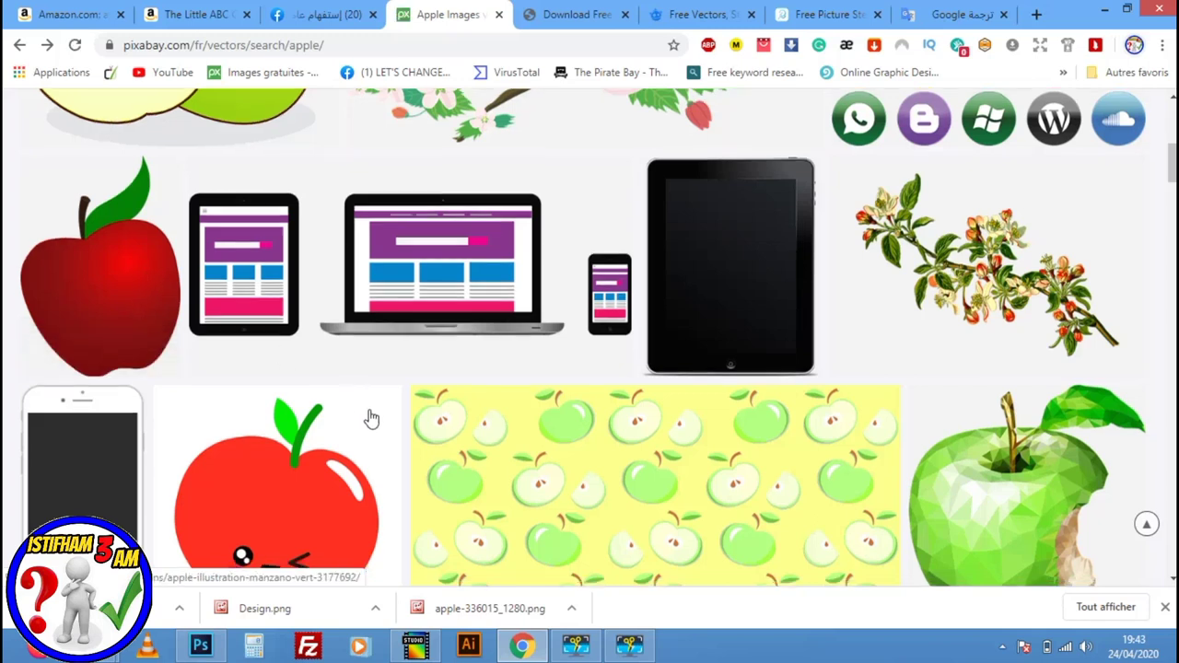
pyautogui.scroll(-2, 369, 415)
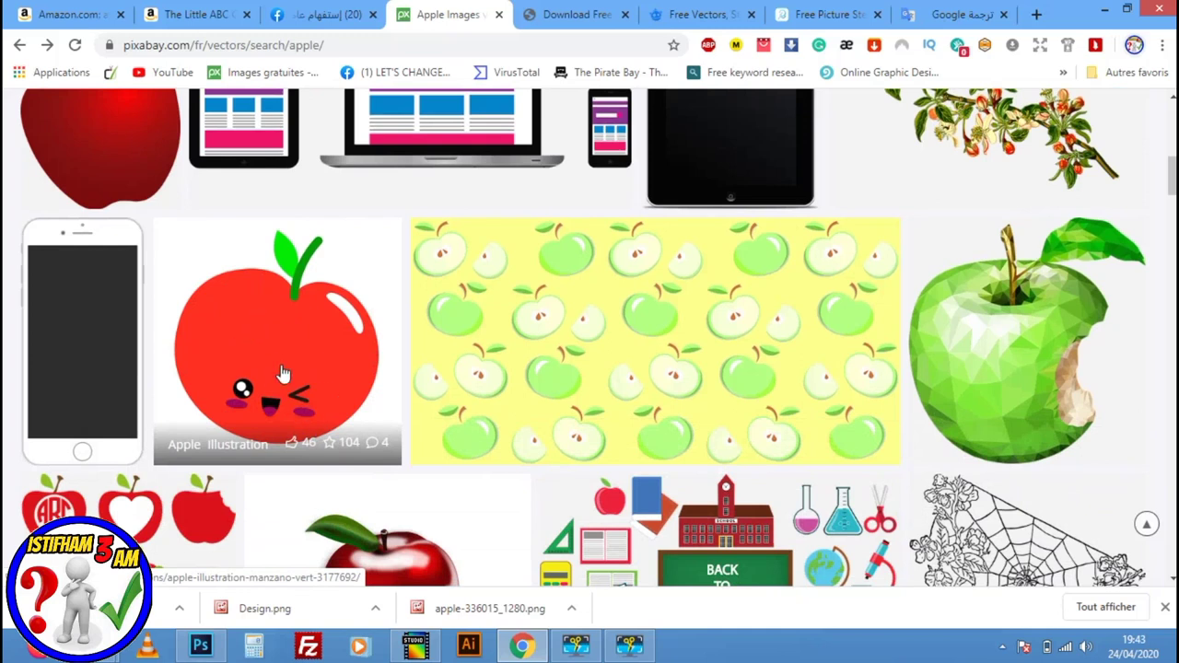
pyautogui.click(309, 336)
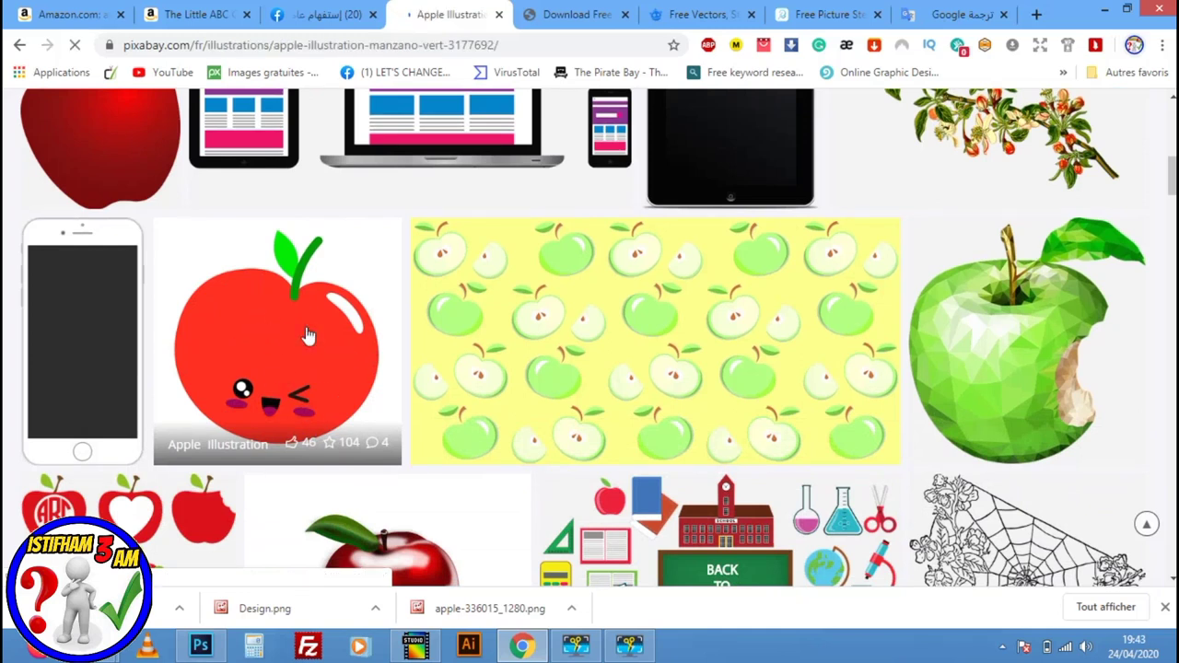
pyautogui.scroll(-1, 926, 516)
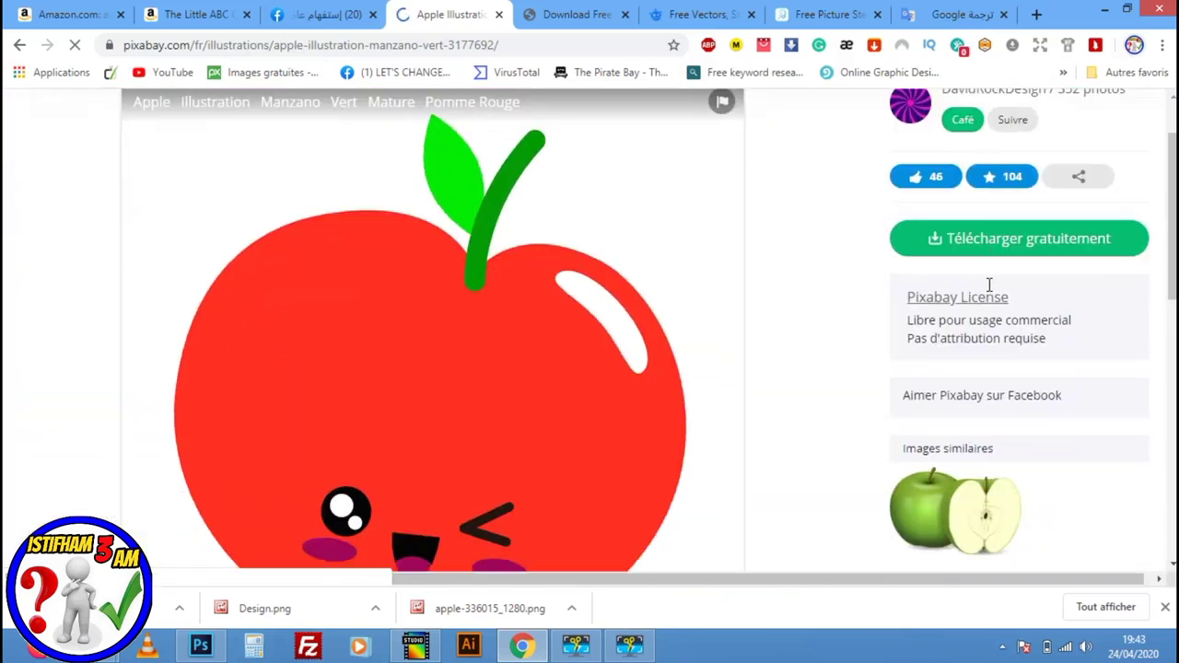
pyautogui.click(967, 249)
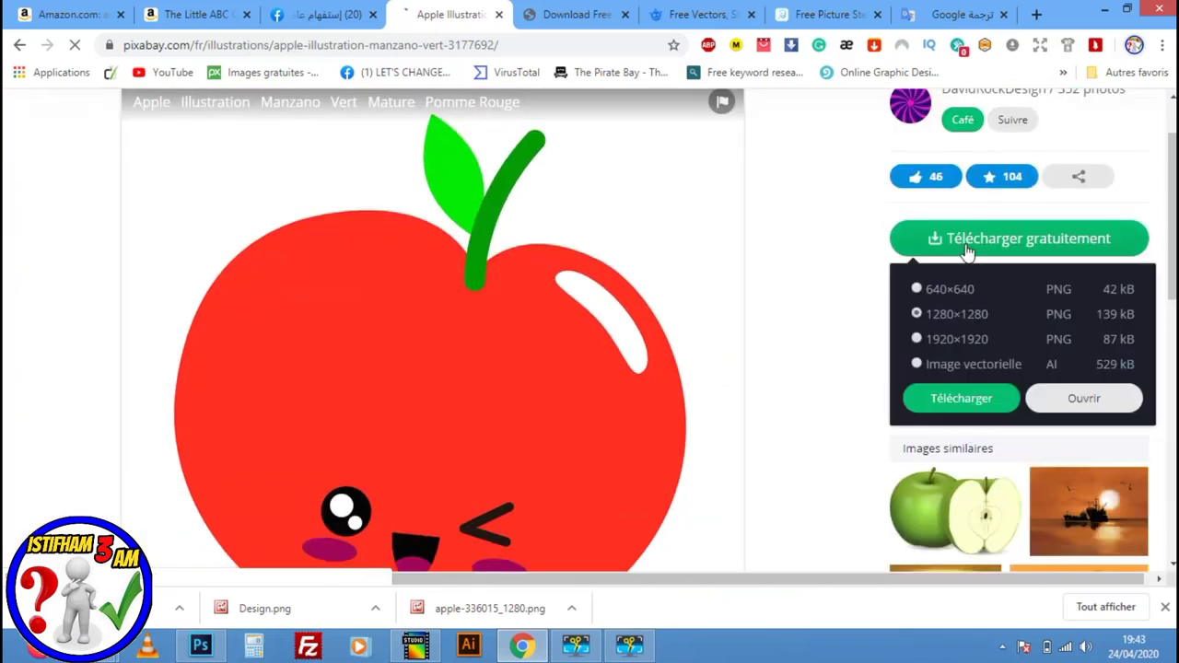
# Start the 1280×1280 PNG download and pass the traffic-light reCAPTCHA check
pyautogui.click(962, 396)
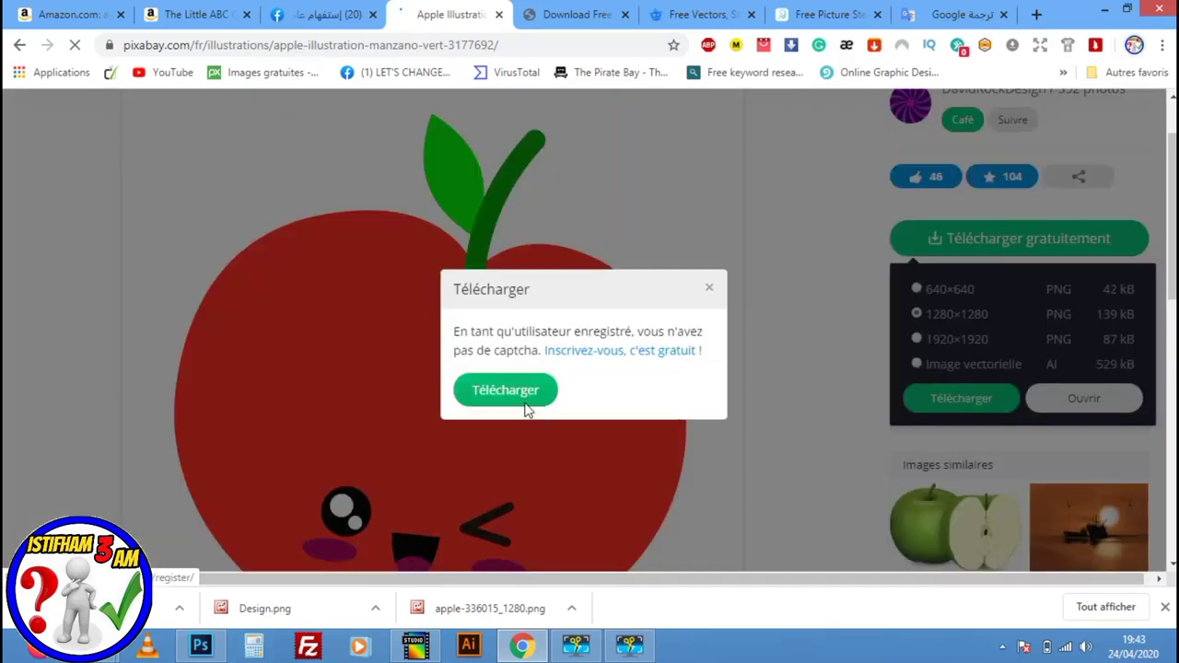
pyautogui.click(477, 364)
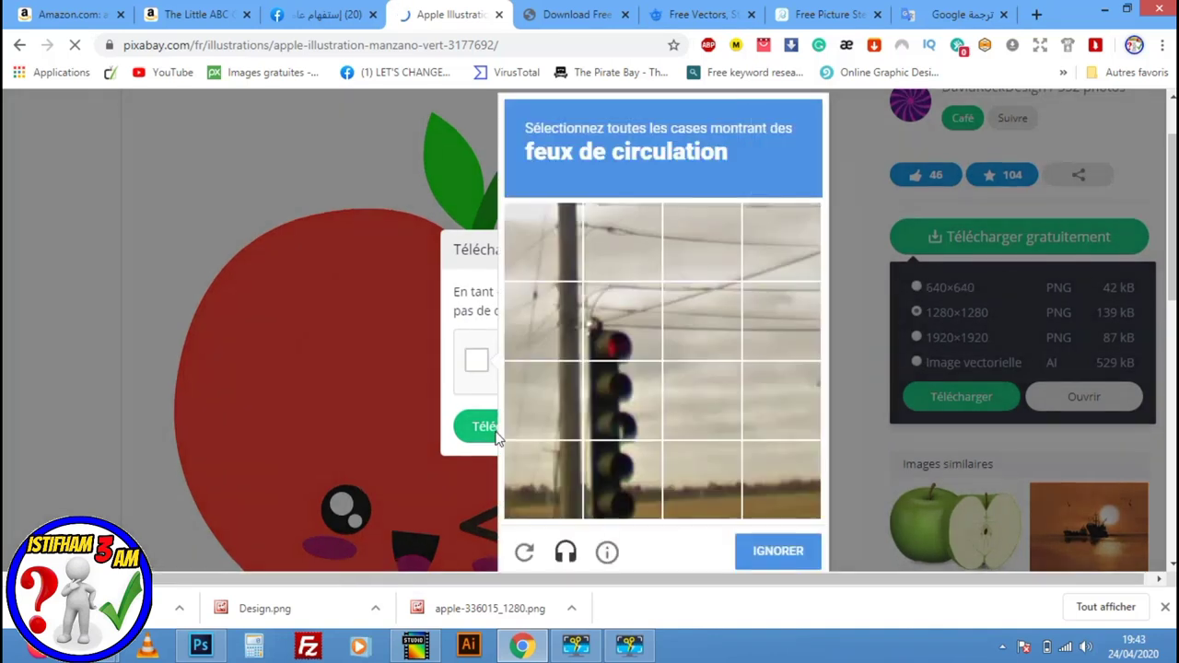
pyautogui.click(619, 341)
pyautogui.click(612, 401)
pyautogui.click(606, 479)
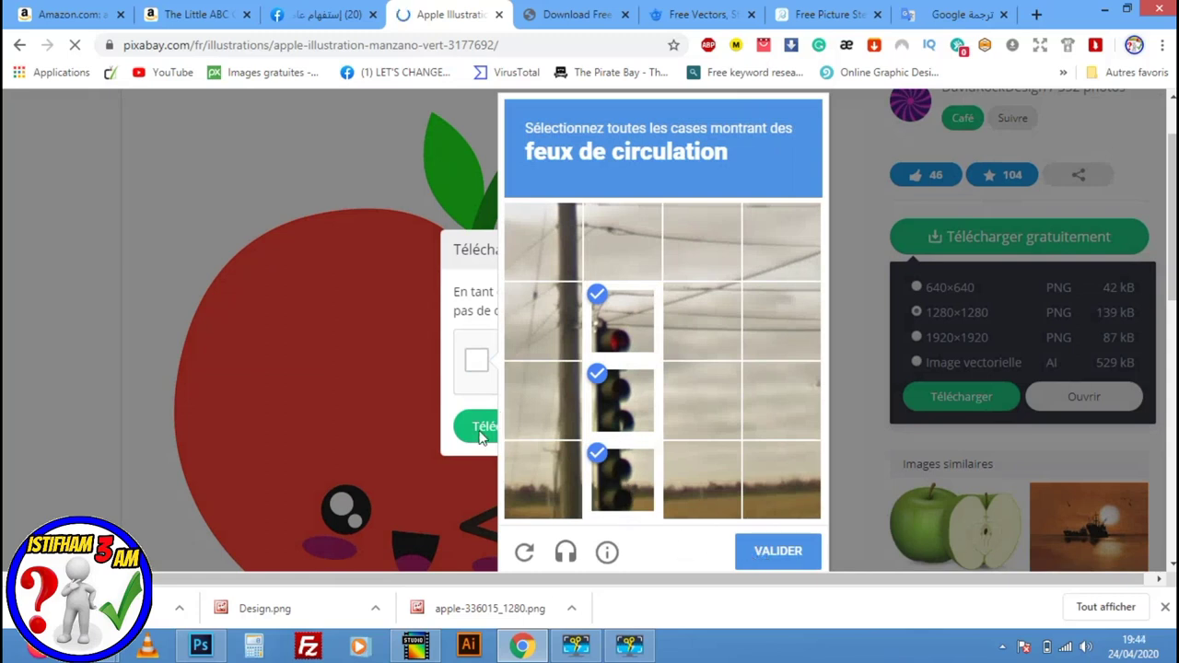
pyautogui.click(777, 553)
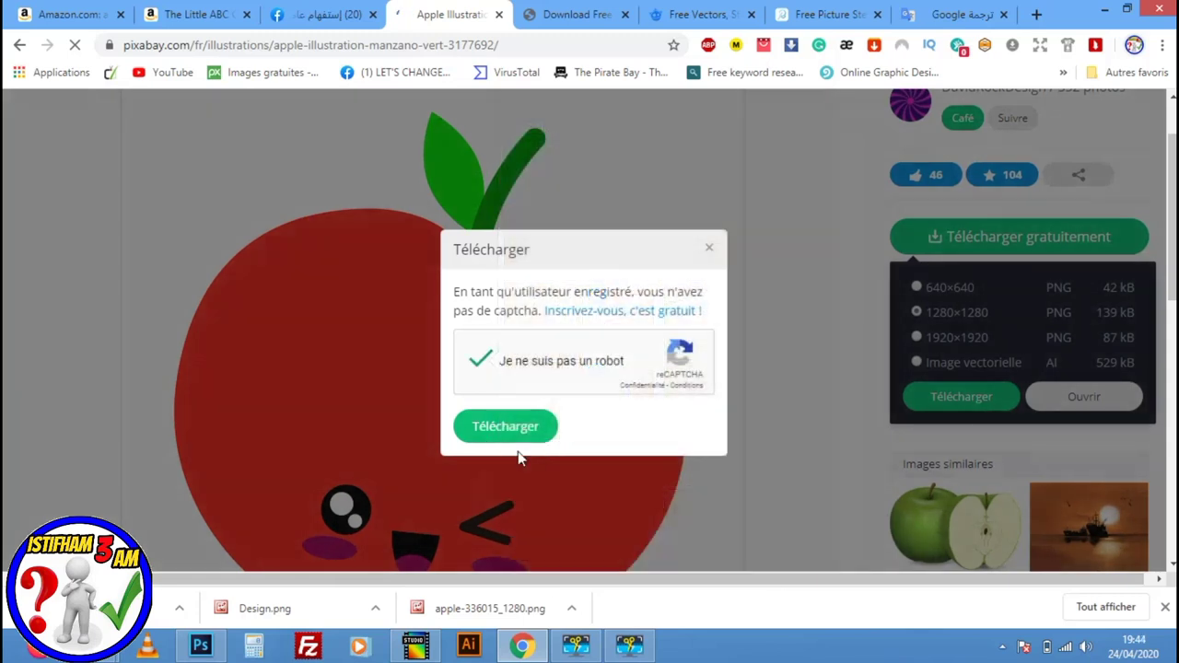
# Finish downloading the red apple image and show it in its folder
pyautogui.click(512, 430)
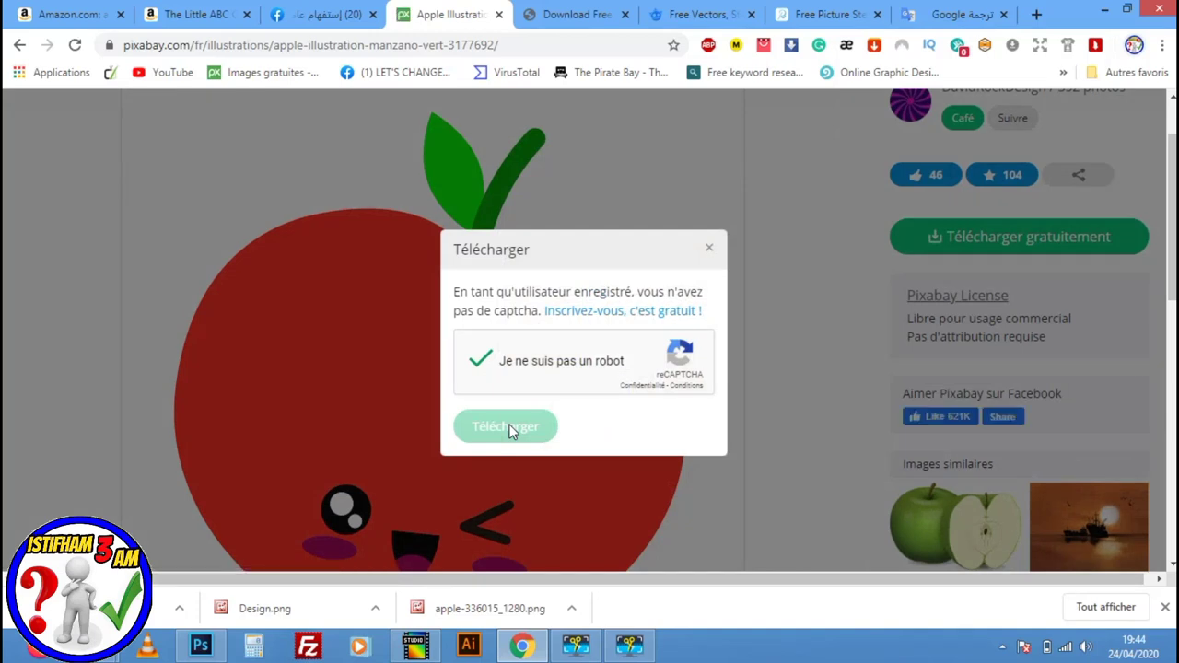
pyautogui.click(510, 428)
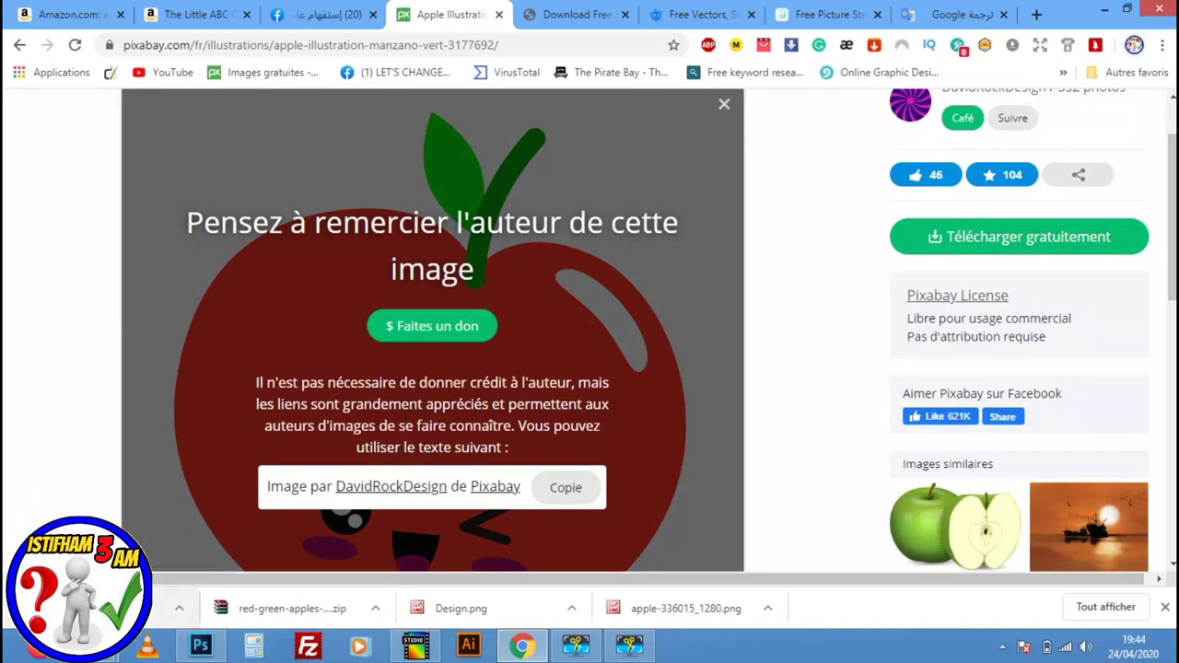
pyautogui.click(179, 608)
# Cut apple-3177692_1280 from the freepik folder and paste it into cours youtube
pyautogui.click(212, 571)
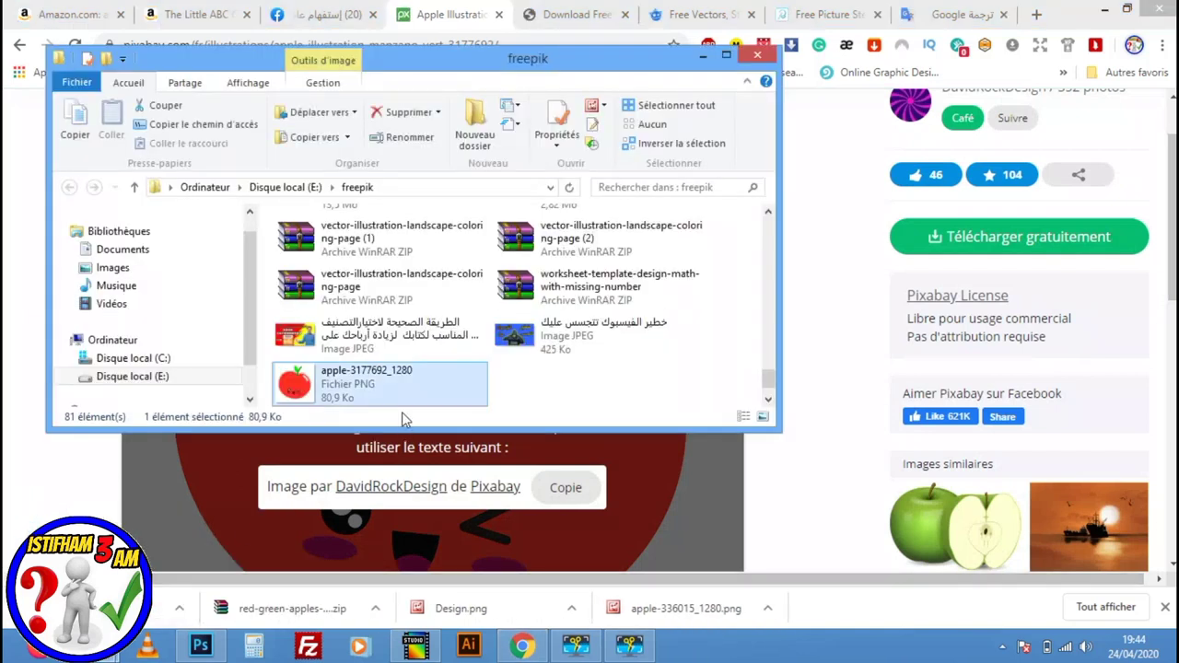
pyautogui.rightClick(363, 381)
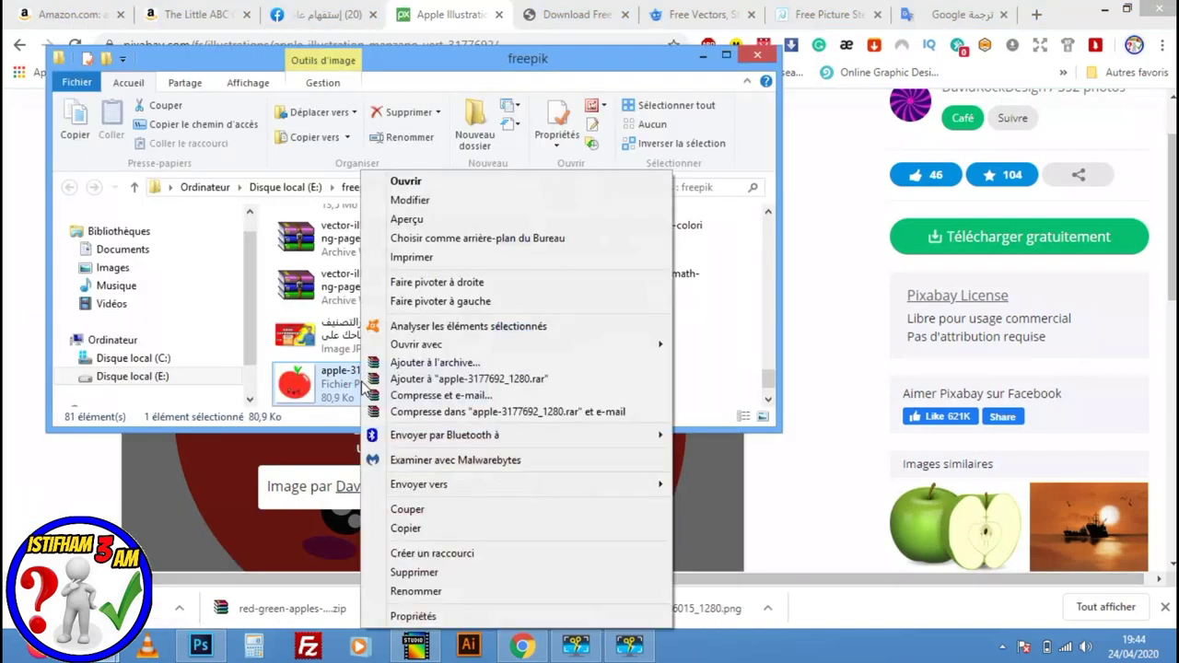
pyautogui.click(406, 508)
pyautogui.moveTo(92, 644)
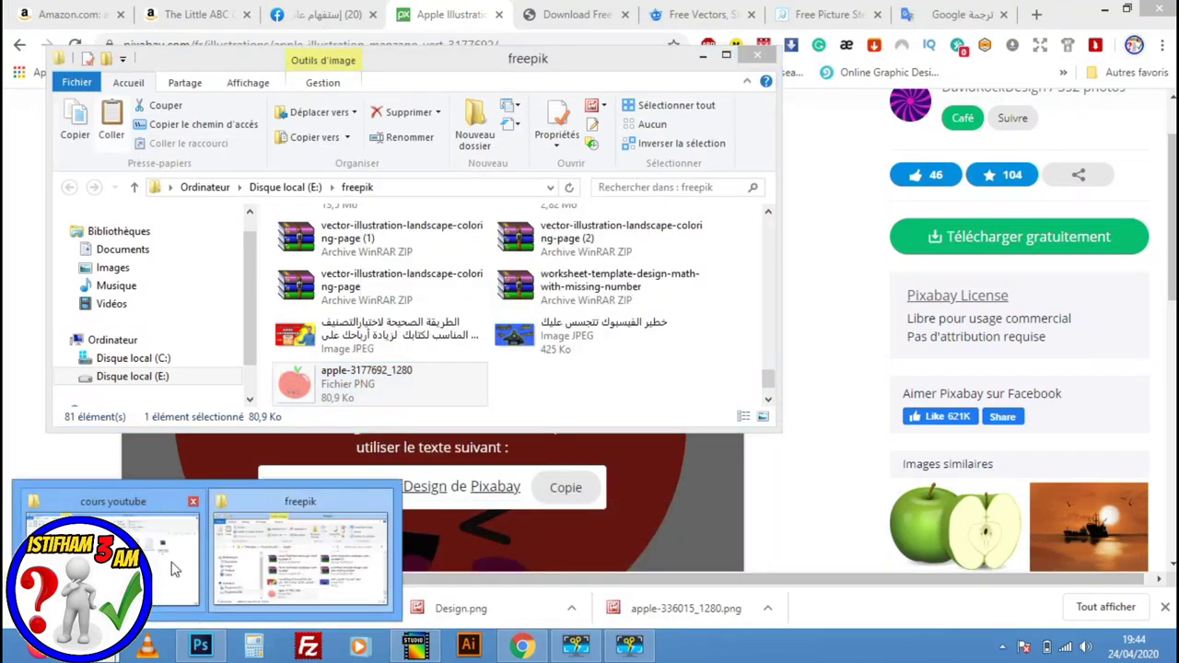
pyautogui.click(184, 577)
pyautogui.click(605, 350)
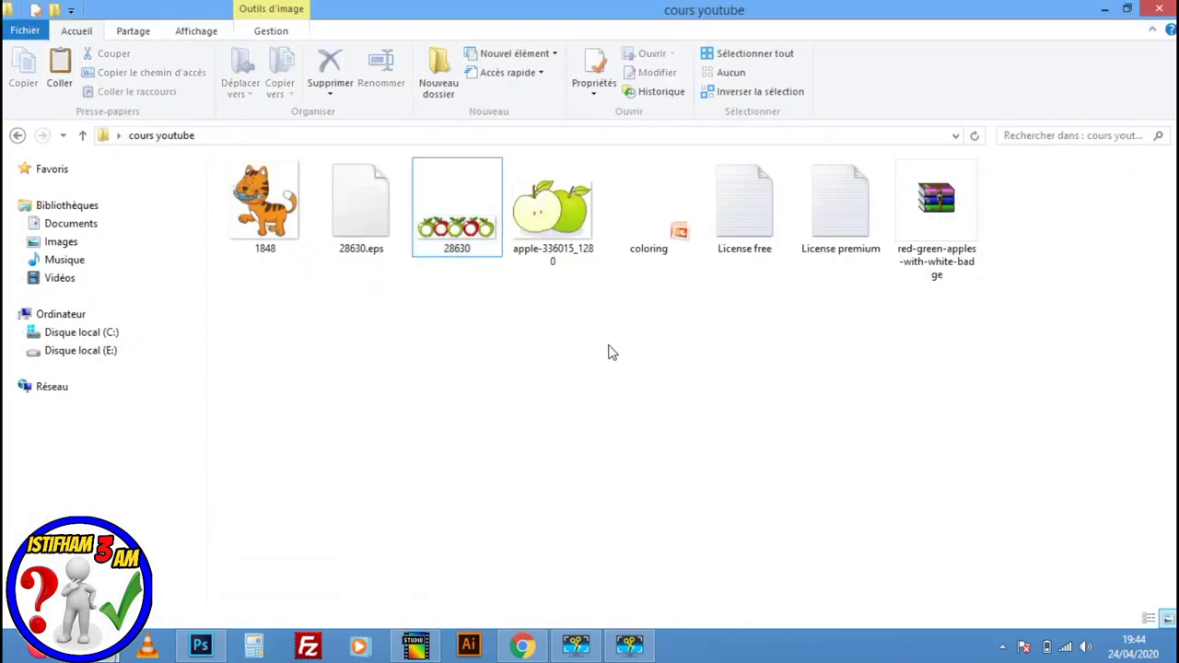
pyautogui.click(522, 646)
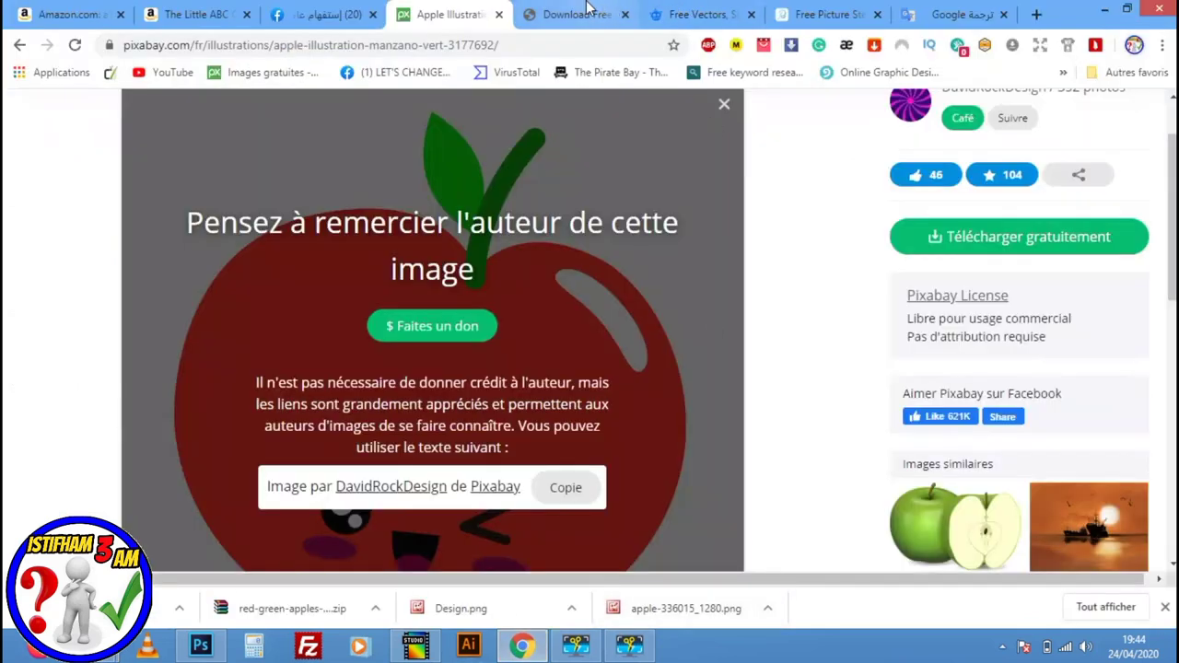
# On Vecteezy, browse the Animals category under Photos in the Explore menu
pyautogui.click(576, 14)
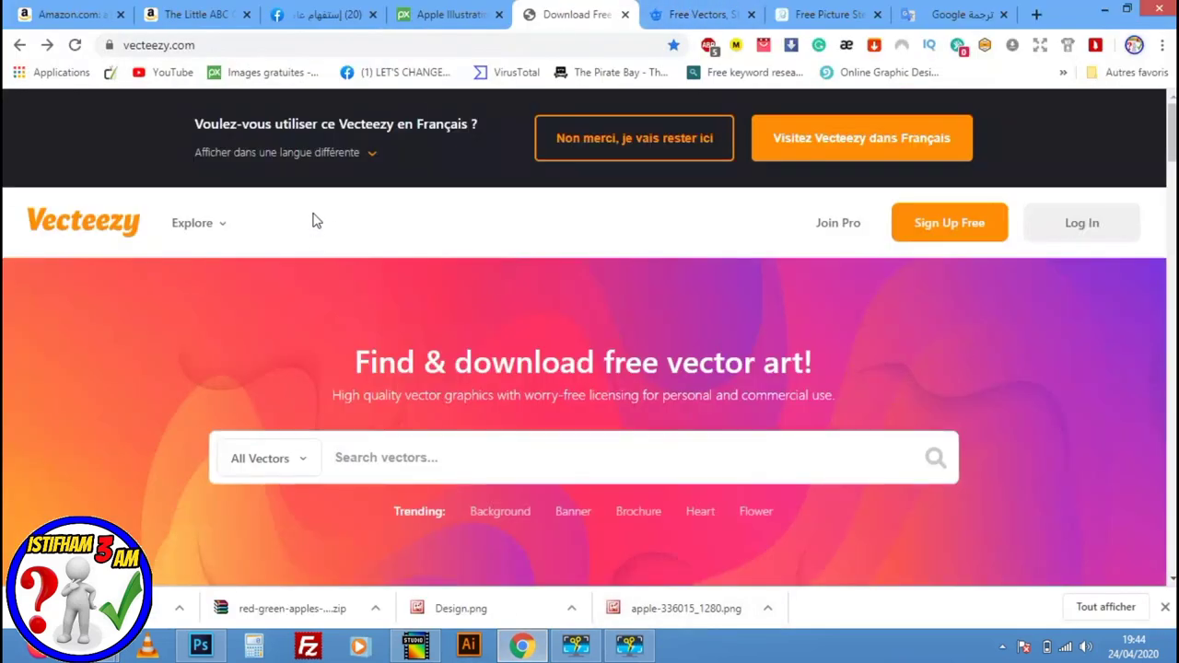
pyautogui.click(223, 230)
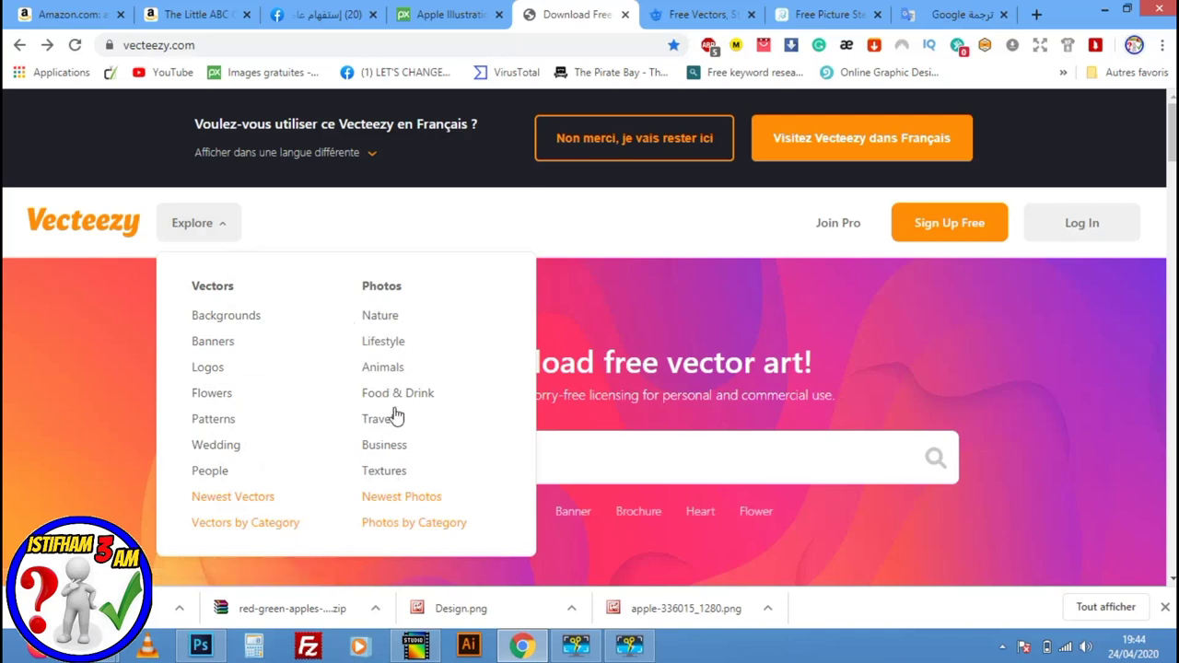
pyautogui.click(383, 369)
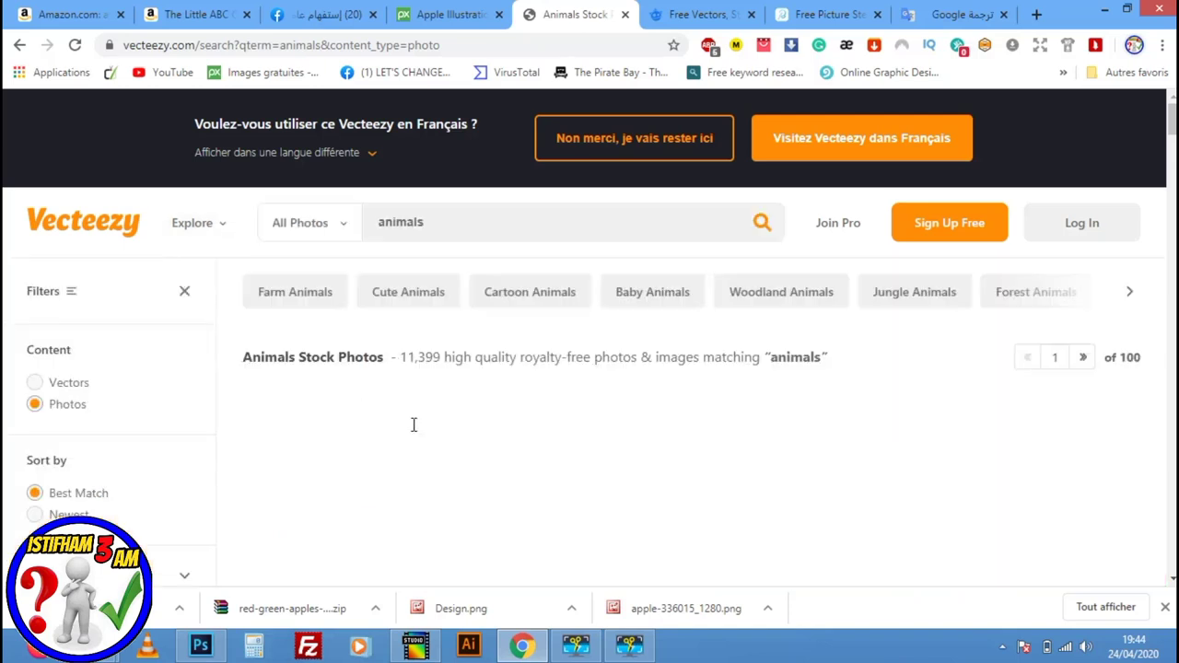
# Switch the Animals results from photos to the Vectors content type
pyautogui.scroll(-1, 413, 424)
pyautogui.moveTo(361, 383)
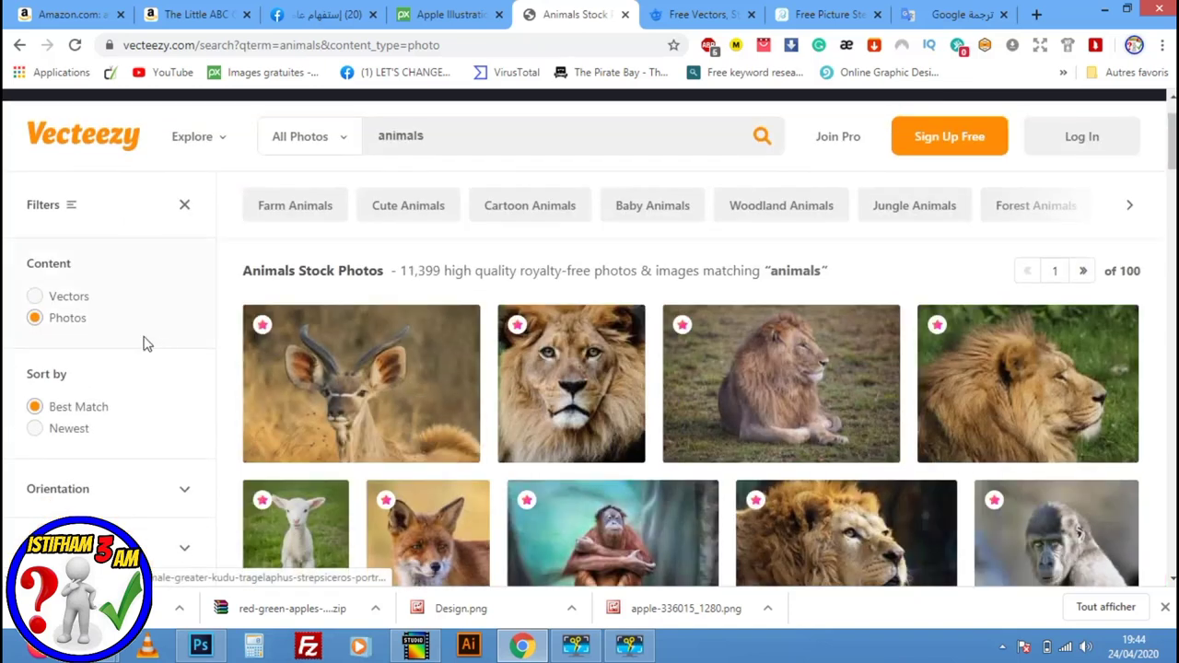
pyautogui.click(35, 296)
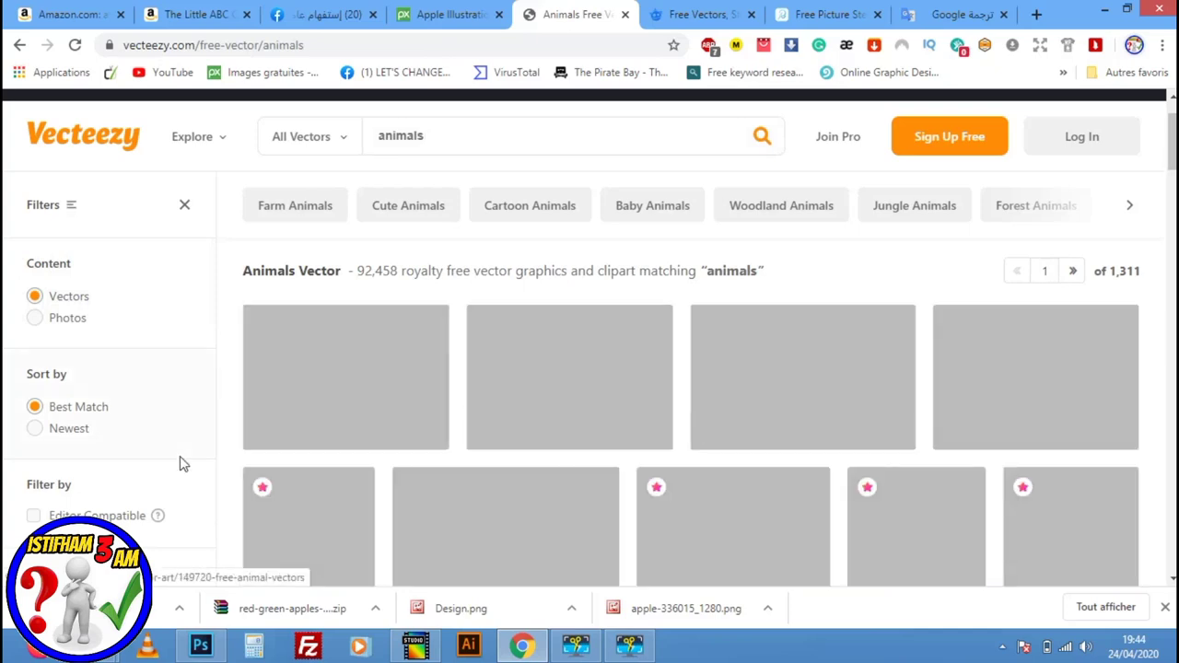
pyautogui.scroll(-2, 387, 431)
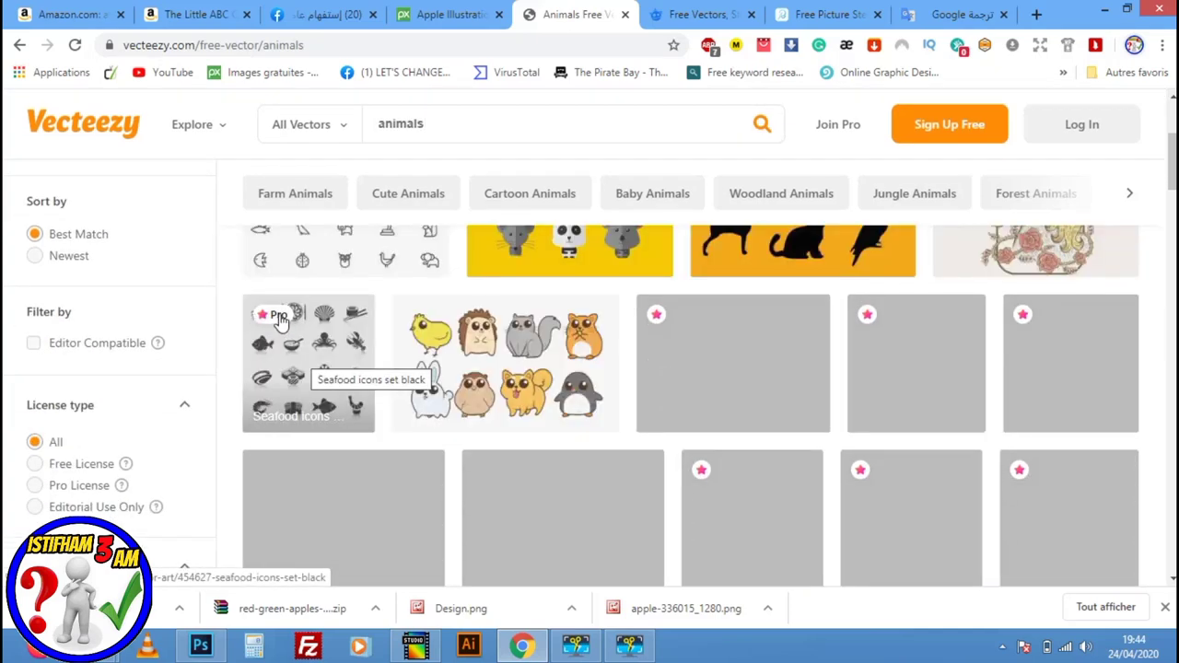
pyautogui.scroll(1, 276, 332)
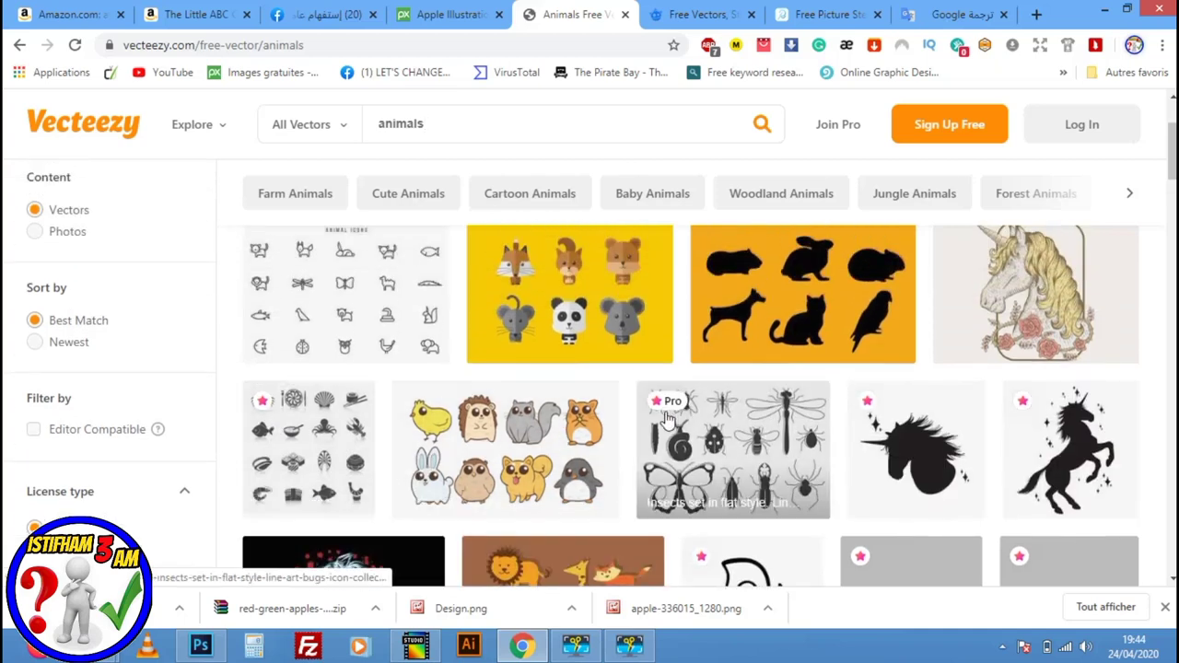
# Scroll through the animal vectors and move on to the next results page
pyautogui.scroll(-2, 655, 387)
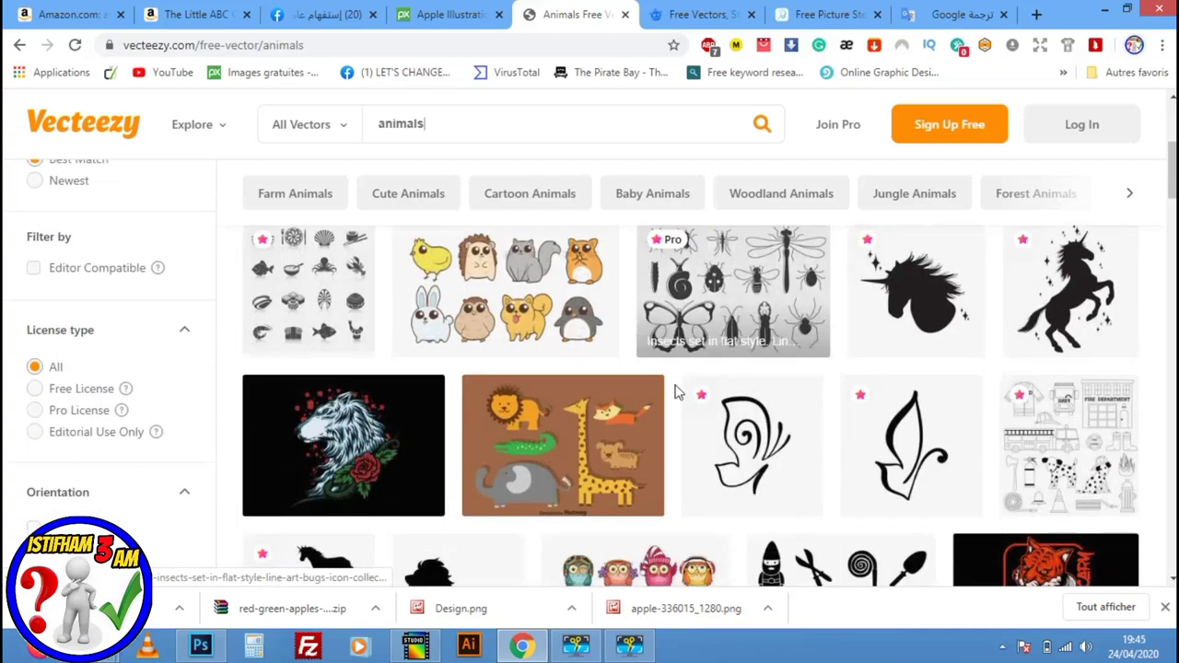
pyautogui.scroll(-2, 623, 447)
pyautogui.scroll(-2, 505, 446)
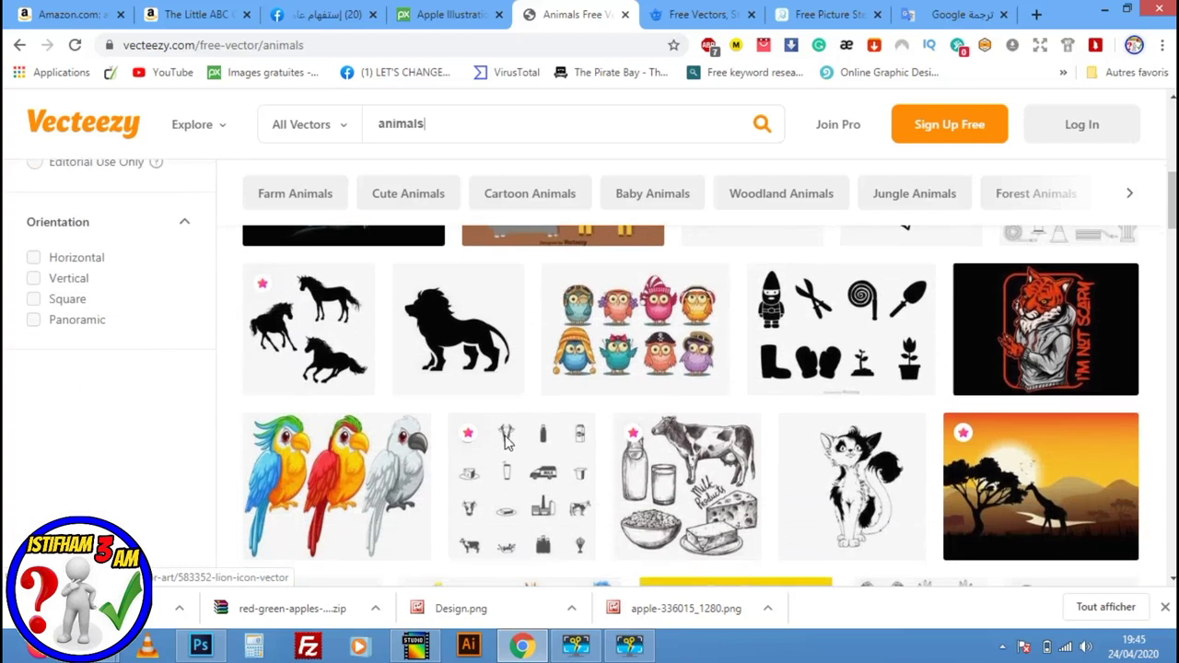
pyautogui.scroll(-2, 507, 442)
pyautogui.scroll(-1, 511, 433)
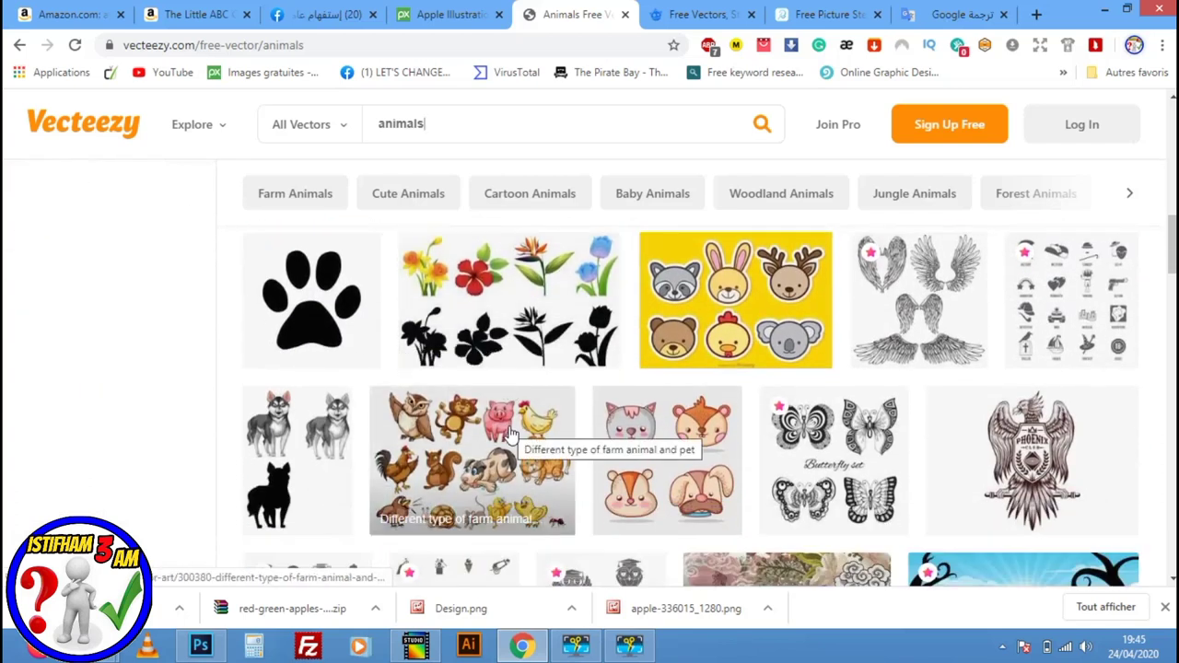
pyautogui.scroll(-1, 511, 433)
pyautogui.scroll(-2, 511, 433)
pyautogui.scroll(-1, 511, 434)
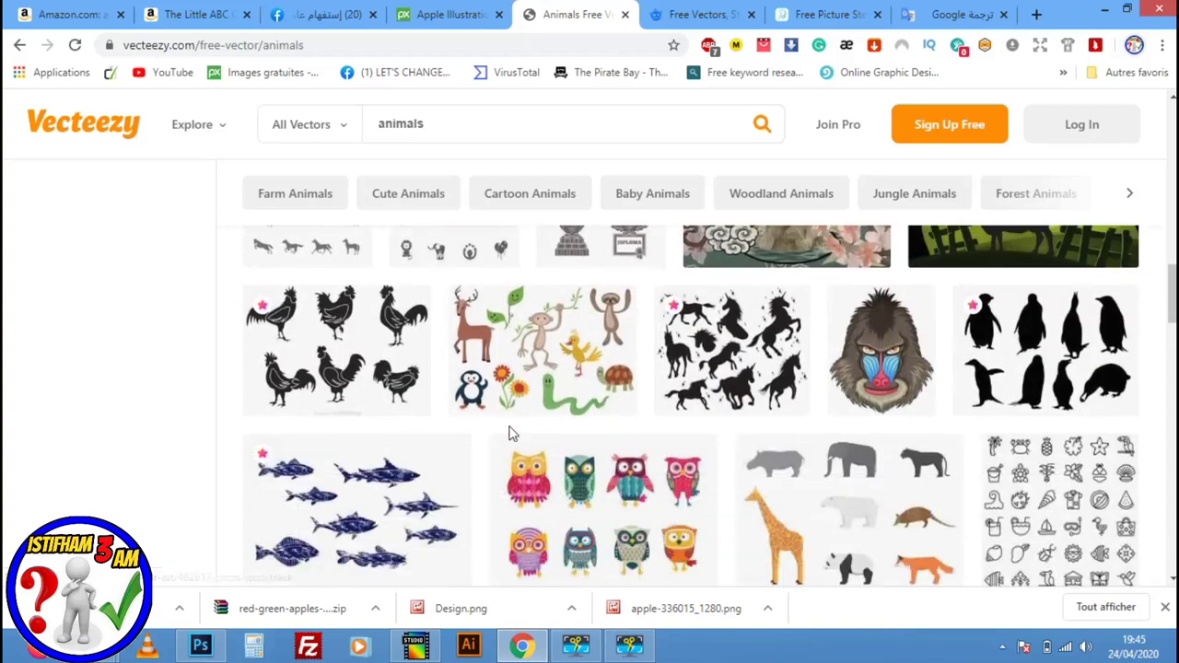
pyautogui.scroll(-1, 511, 435)
pyautogui.scroll(-1, 511, 434)
pyautogui.scroll(-1, 511, 434)
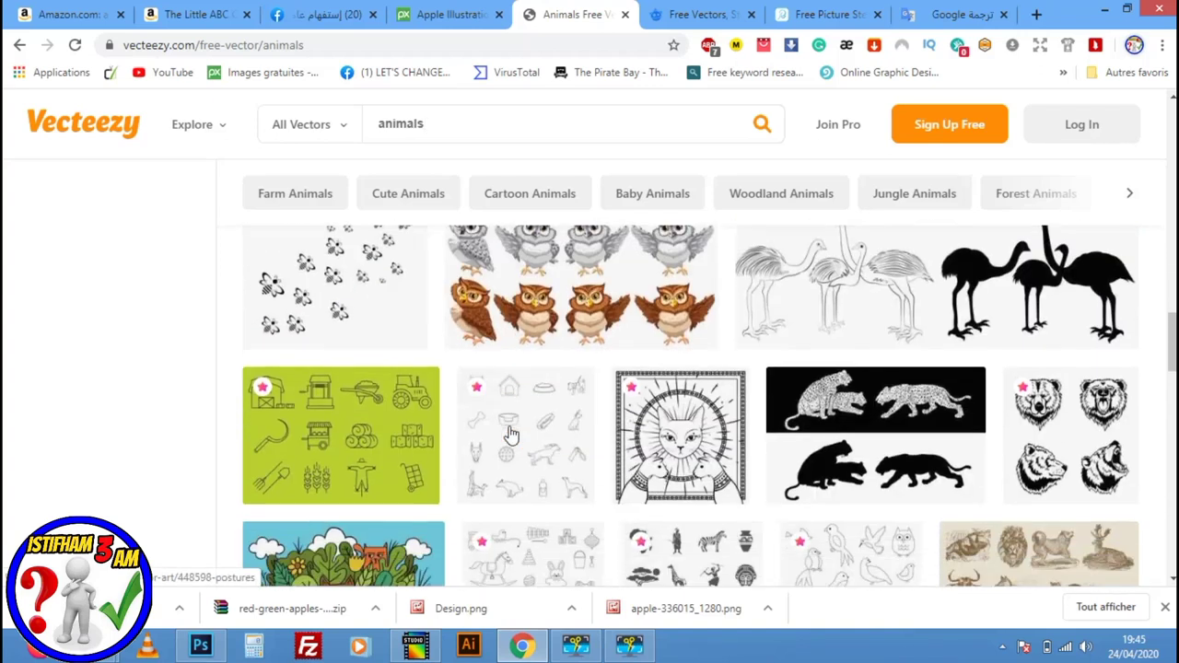
pyautogui.scroll(-1, 511, 434)
pyautogui.scroll(-2, 511, 435)
pyautogui.scroll(-1, 511, 435)
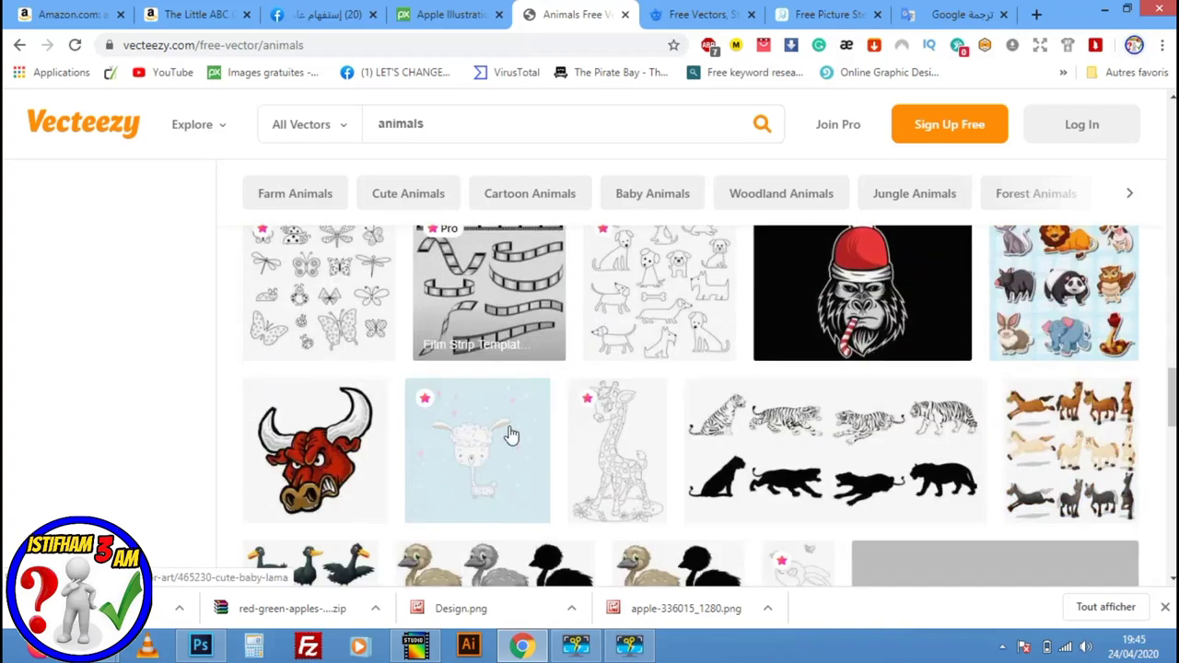
pyautogui.scroll(-2, 511, 434)
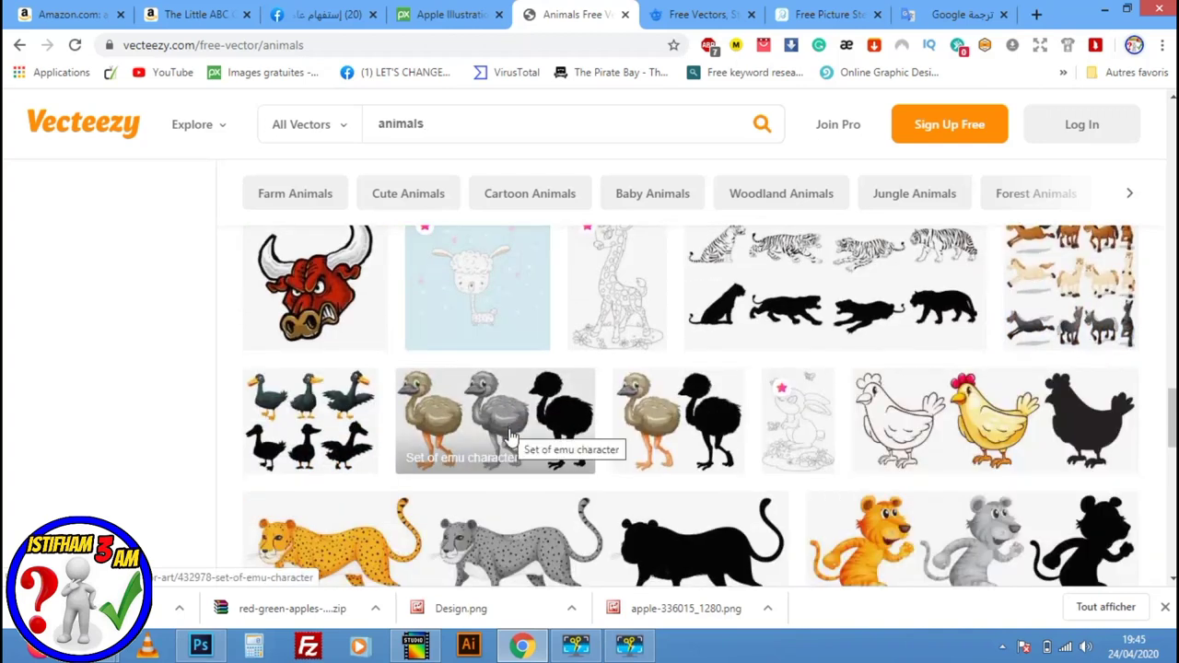
pyautogui.scroll(-1, 511, 435)
pyautogui.scroll(-1, 511, 435)
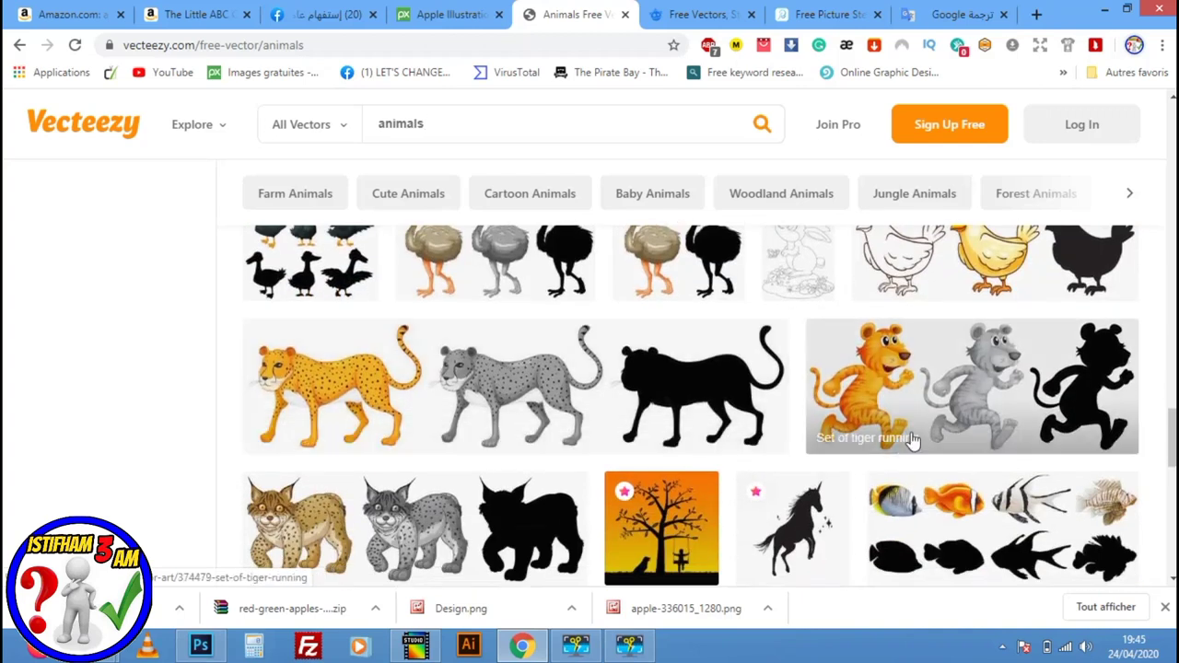
pyautogui.scroll(-1, 915, 437)
pyautogui.scroll(-1, 907, 460)
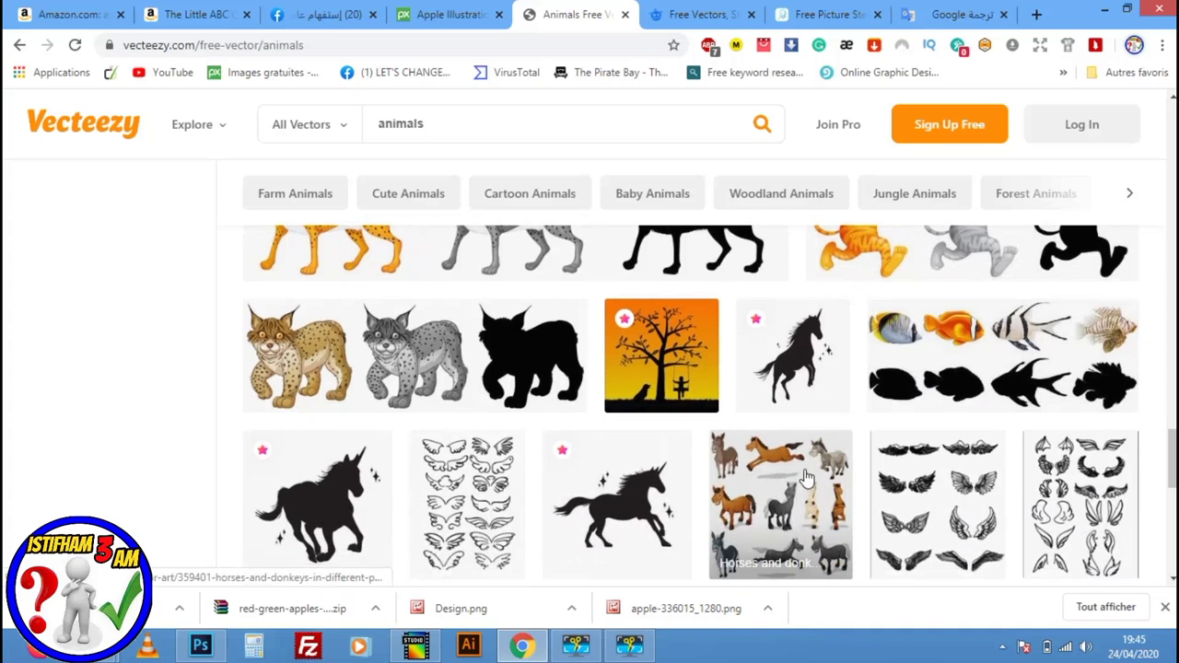
pyautogui.scroll(-2, 704, 455)
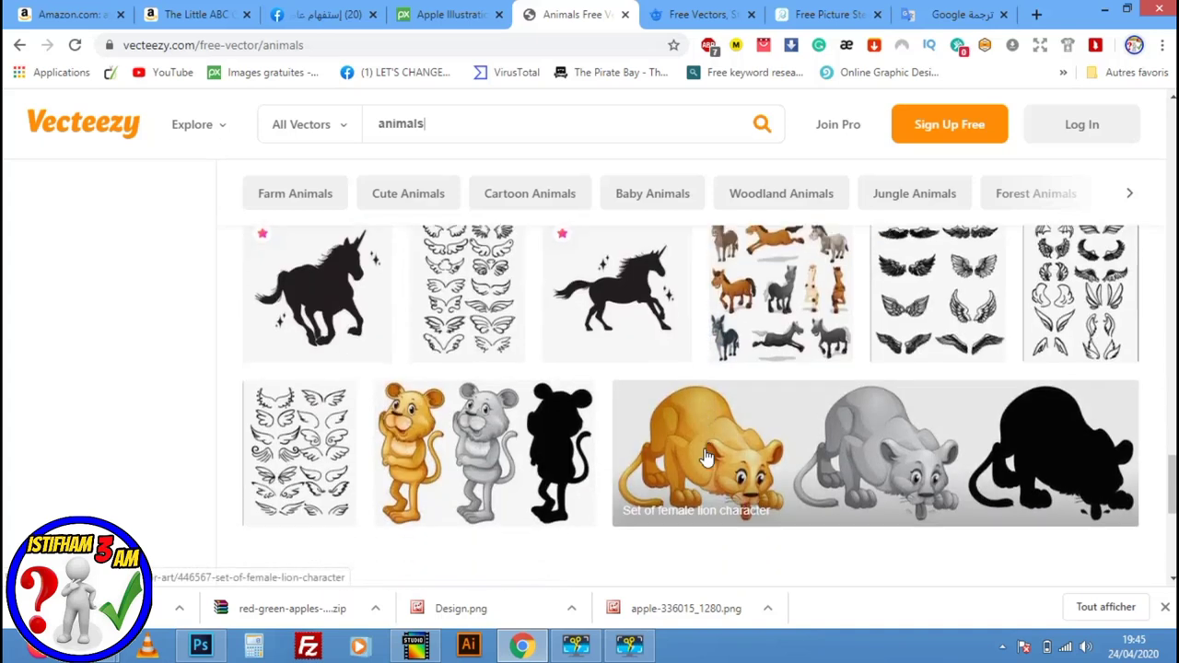
pyautogui.scroll(-1, 675, 477)
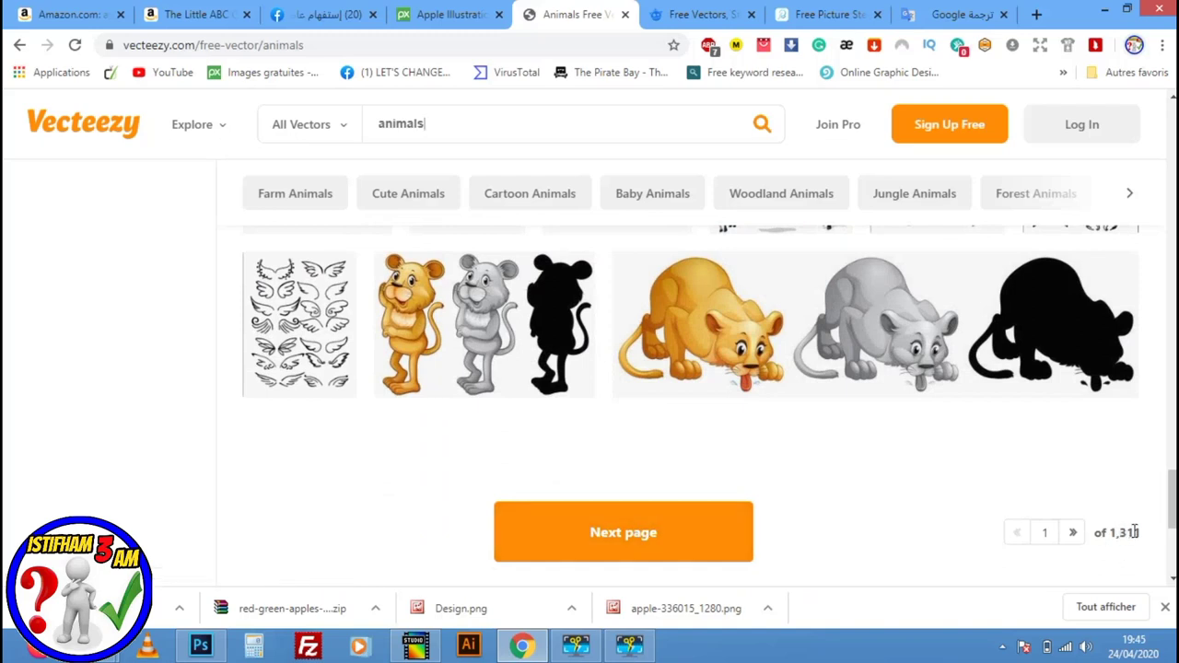
pyautogui.click(1075, 534)
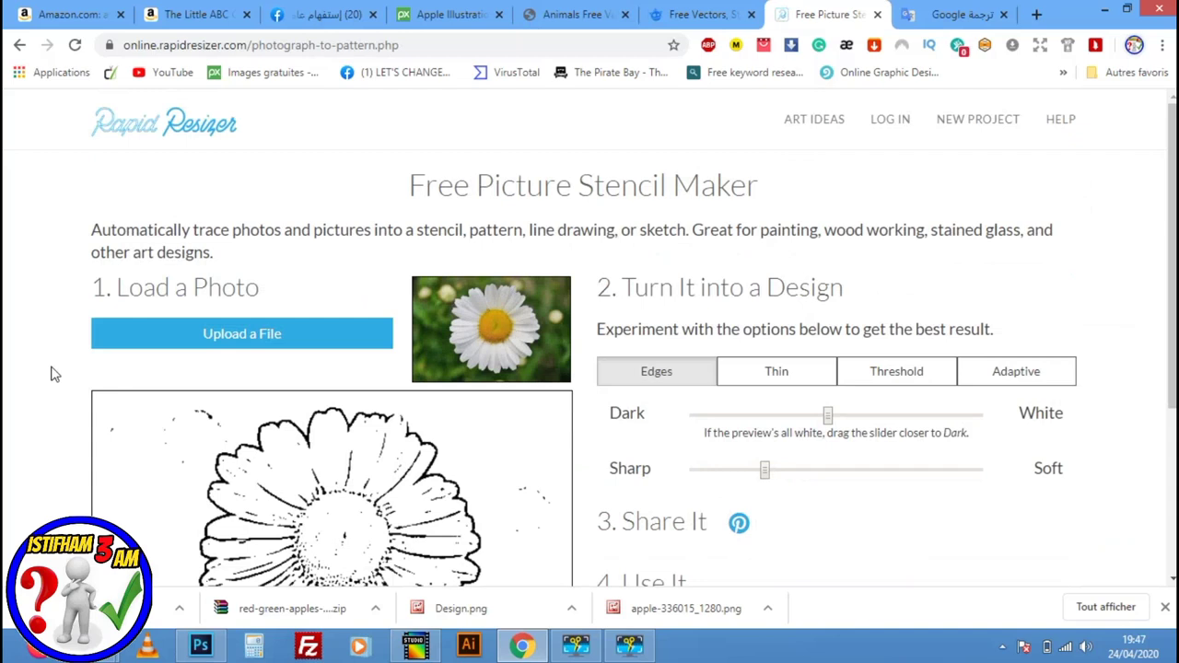
# Upload apple-336015_1280 into the stencil maker and darken its outline trace slightly
pyautogui.scroll(-1, 210, 350)
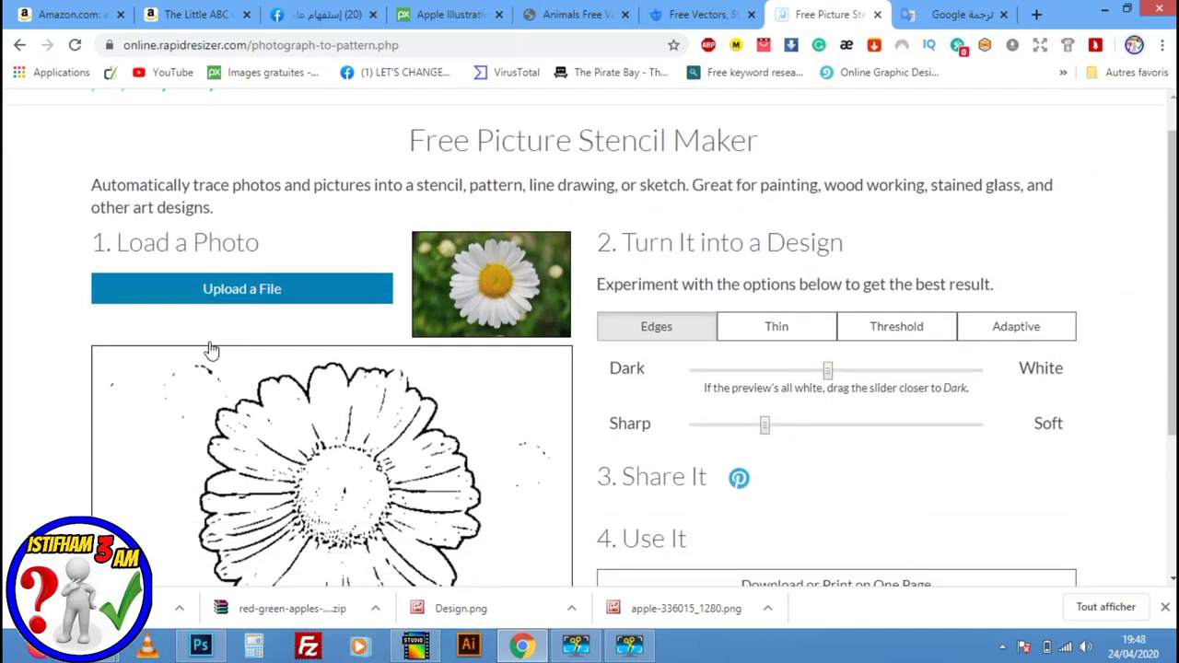
pyautogui.scroll(-1, 210, 349)
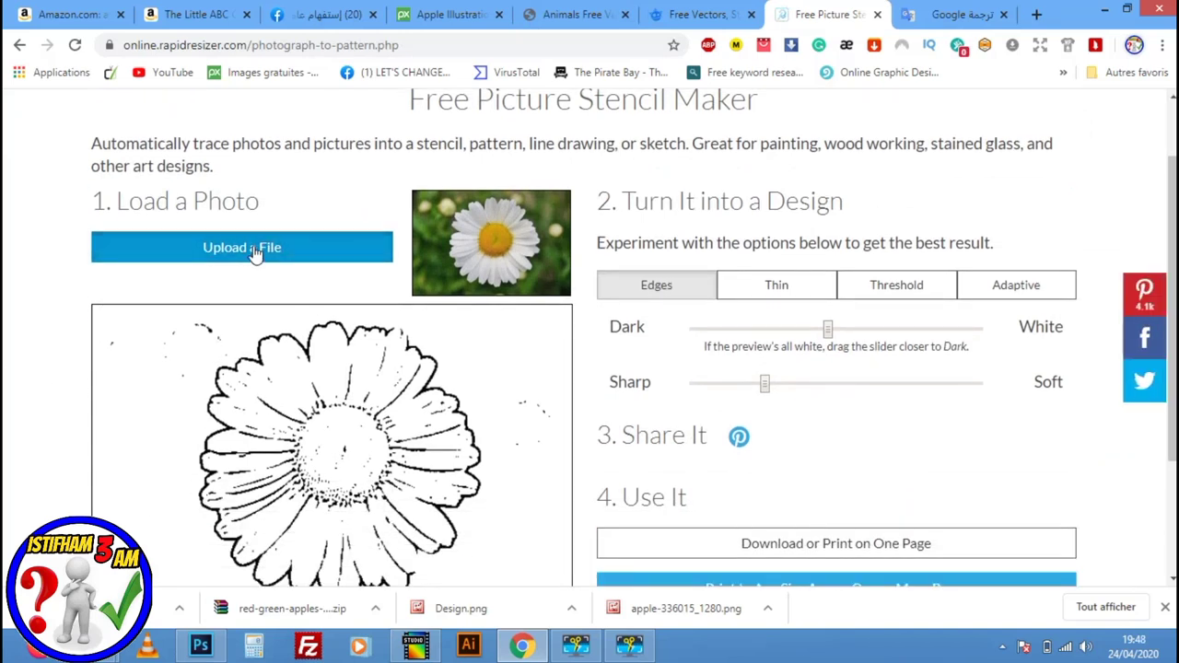
pyautogui.scroll(1, 168, 262)
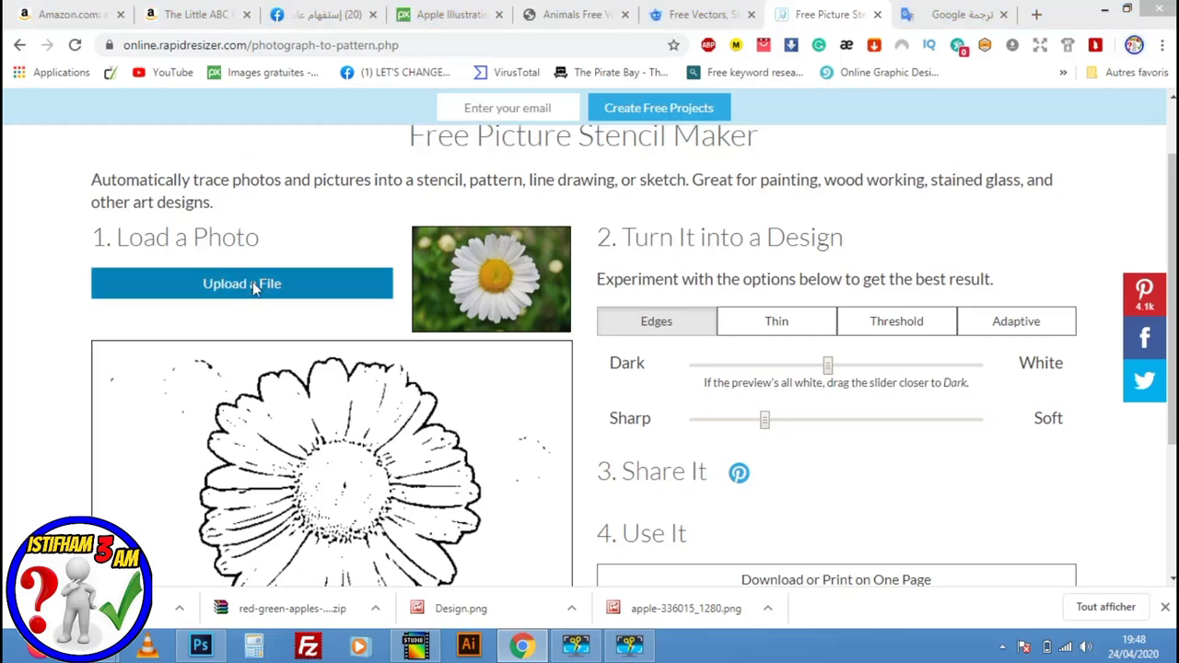
pyautogui.click(255, 287)
pyautogui.click(489, 158)
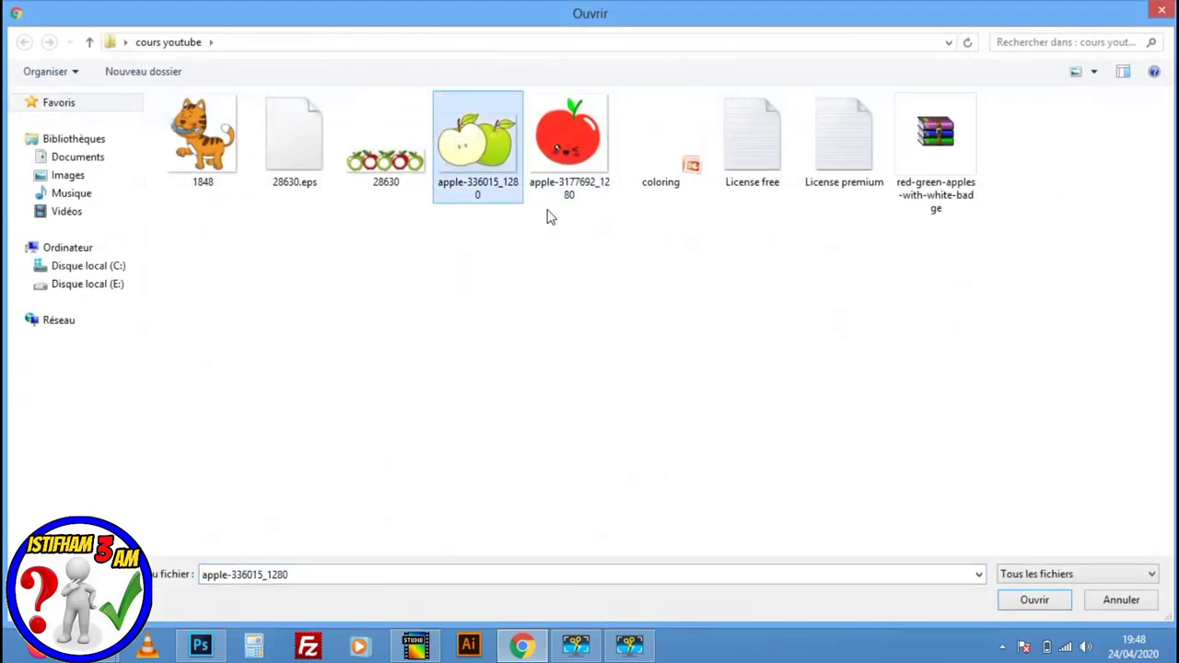
pyautogui.click(1020, 594)
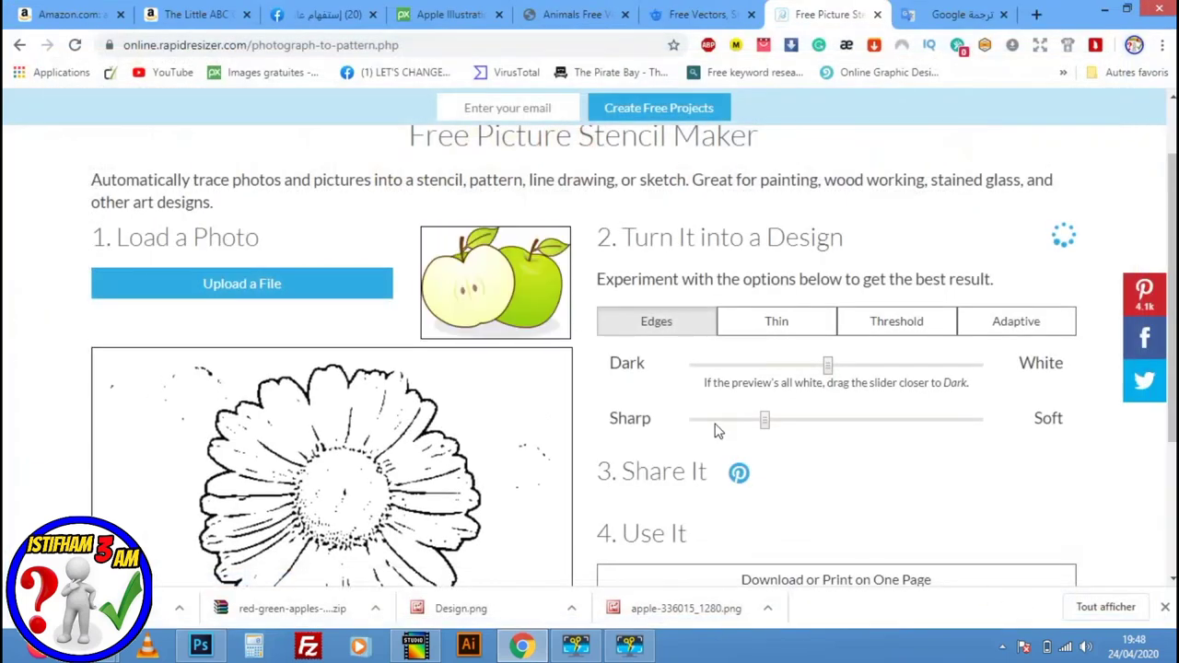
pyautogui.scroll(-1, 718, 431)
pyautogui.click(786, 278)
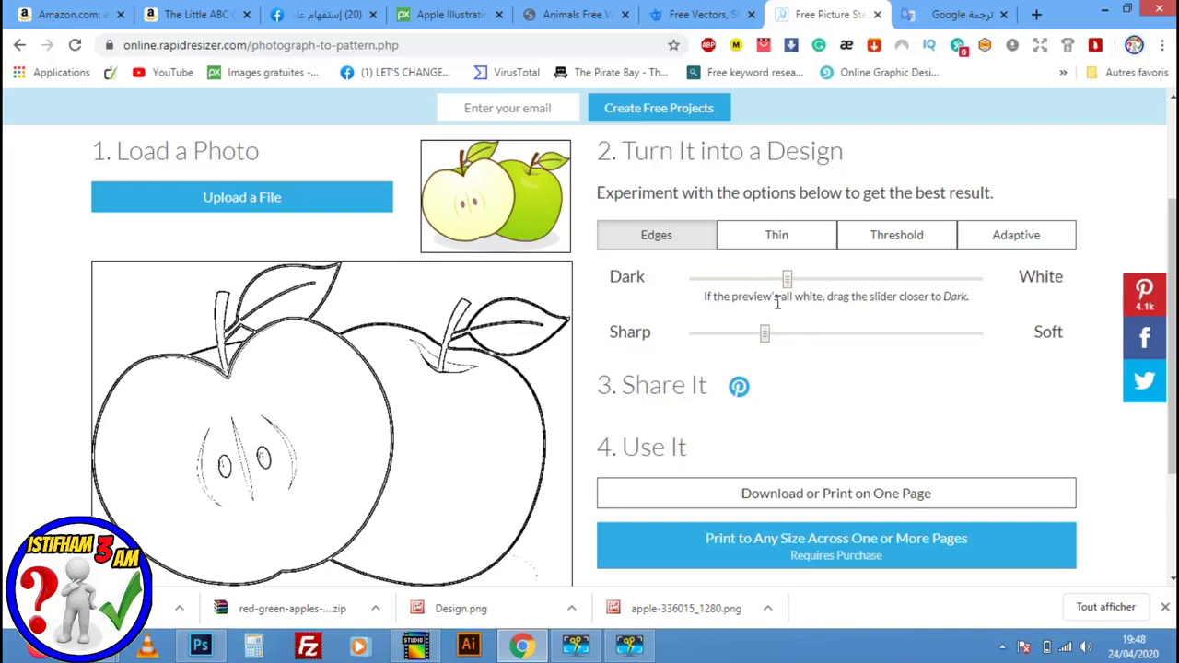
# Drag the outline darkness slider toward dark for a darker green-apple outline
pyautogui.moveTo(787, 282); pyautogui.dragTo(785, 283)
pyautogui.moveTo(785, 283); pyautogui.dragTo(766, 286)
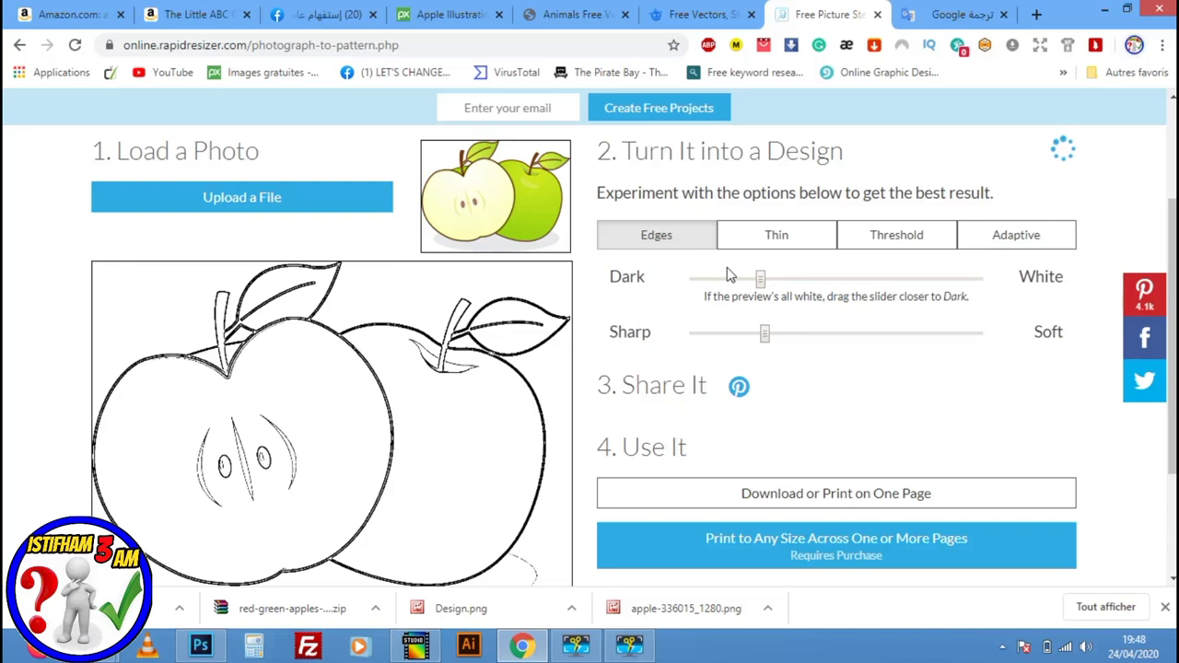
pyautogui.moveTo(759, 279); pyautogui.dragTo(745, 279)
pyautogui.moveTo(638, 341)
pyautogui.mouseDown()
pyautogui.moveTo(613, 333)
pyautogui.moveTo(652, 341)
pyautogui.mouseUp()
pyautogui.click(656, 342)
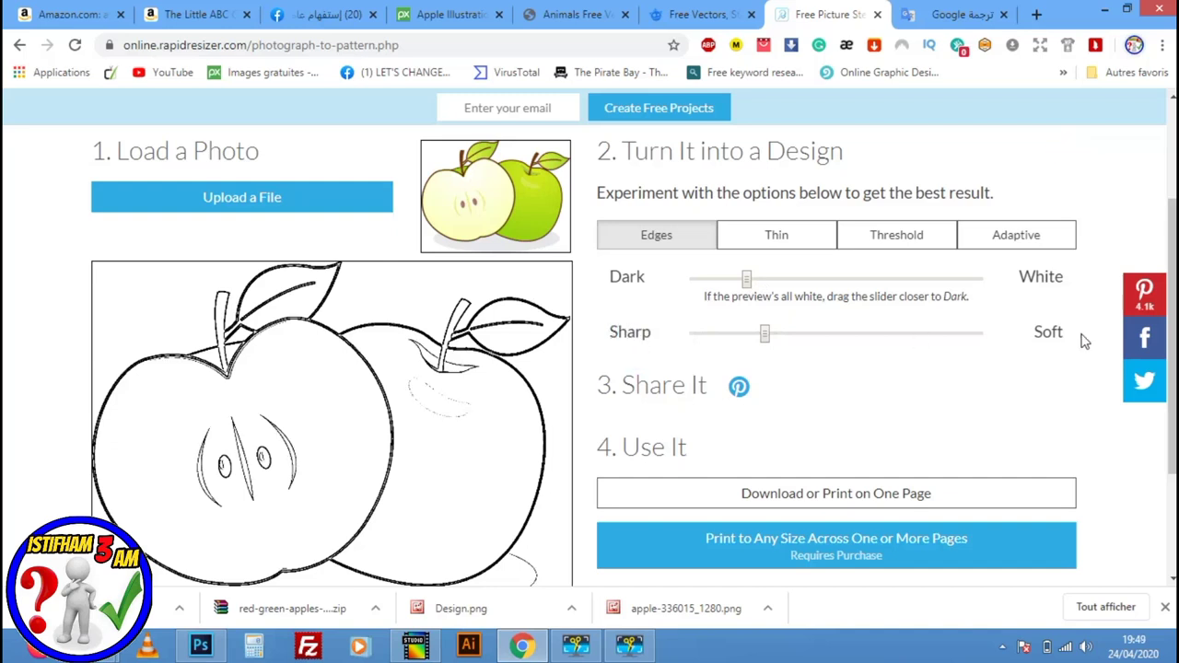
# Step the Sharp/Soft slider four notches toward Soft to smooth the outline lines
pyautogui.click(748, 336)
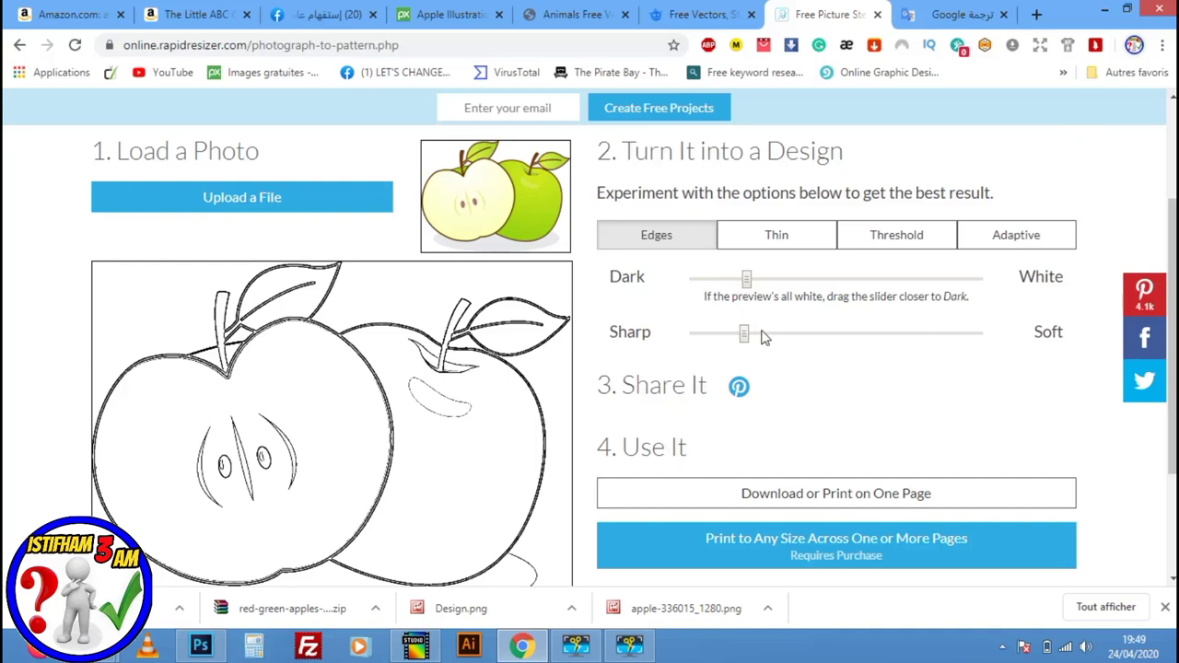
pyautogui.click(760, 335)
pyautogui.click(777, 337)
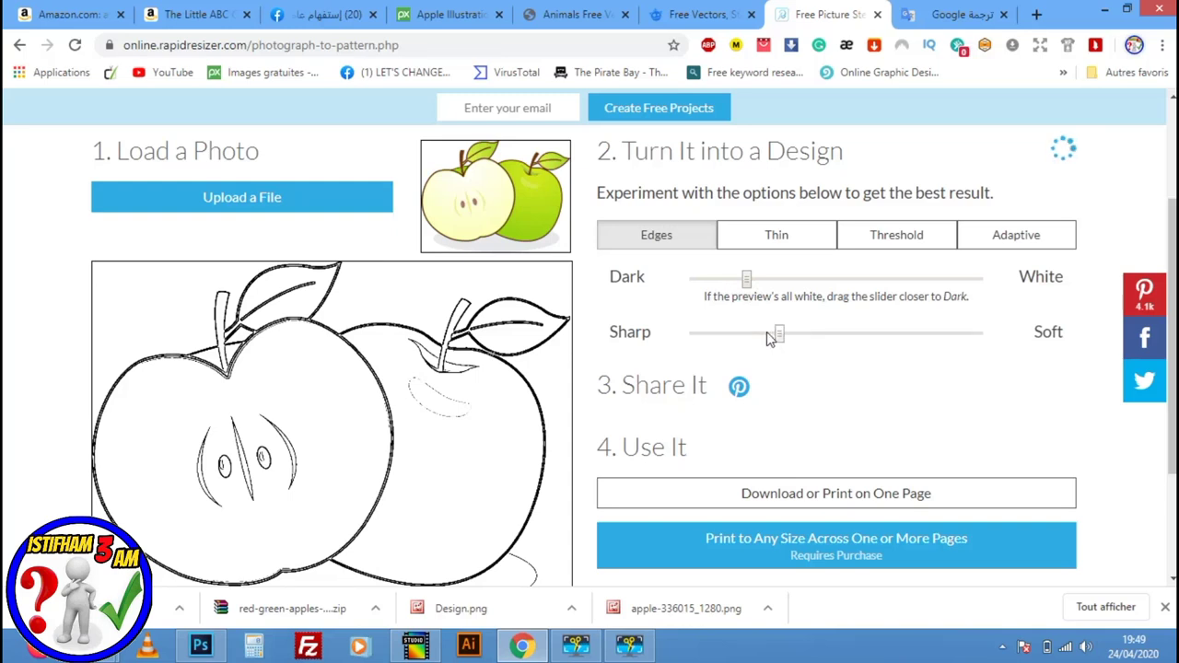
pyautogui.click(794, 337)
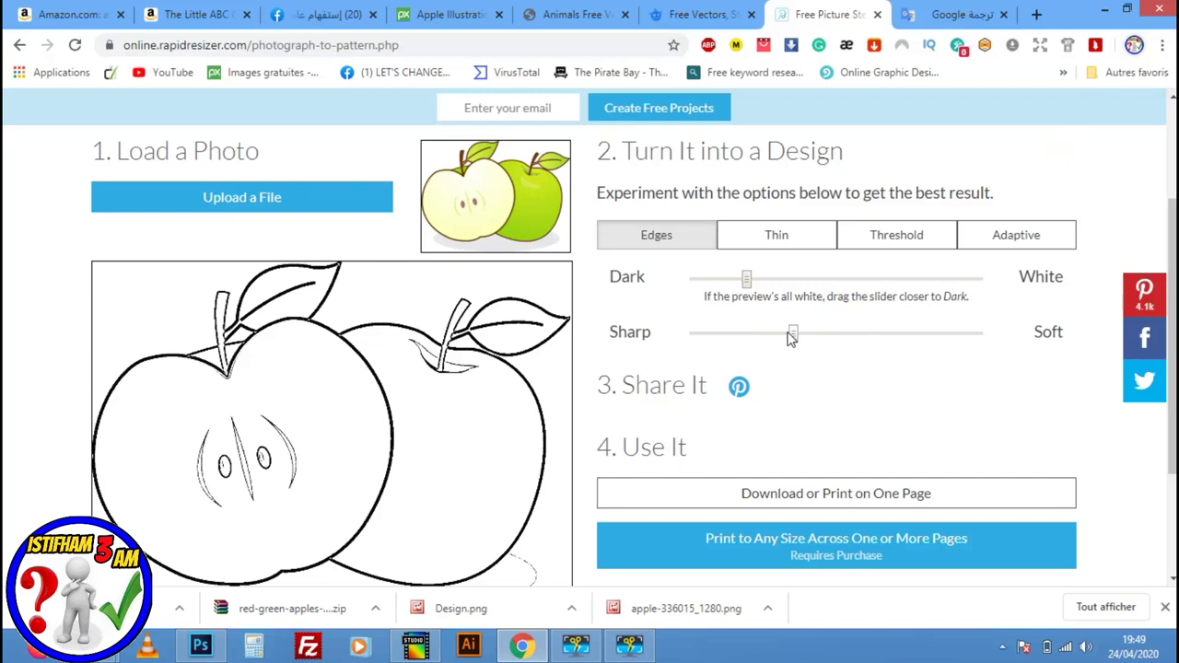
pyautogui.scroll(-2, 451, 364)
pyautogui.scroll(1, 415, 304)
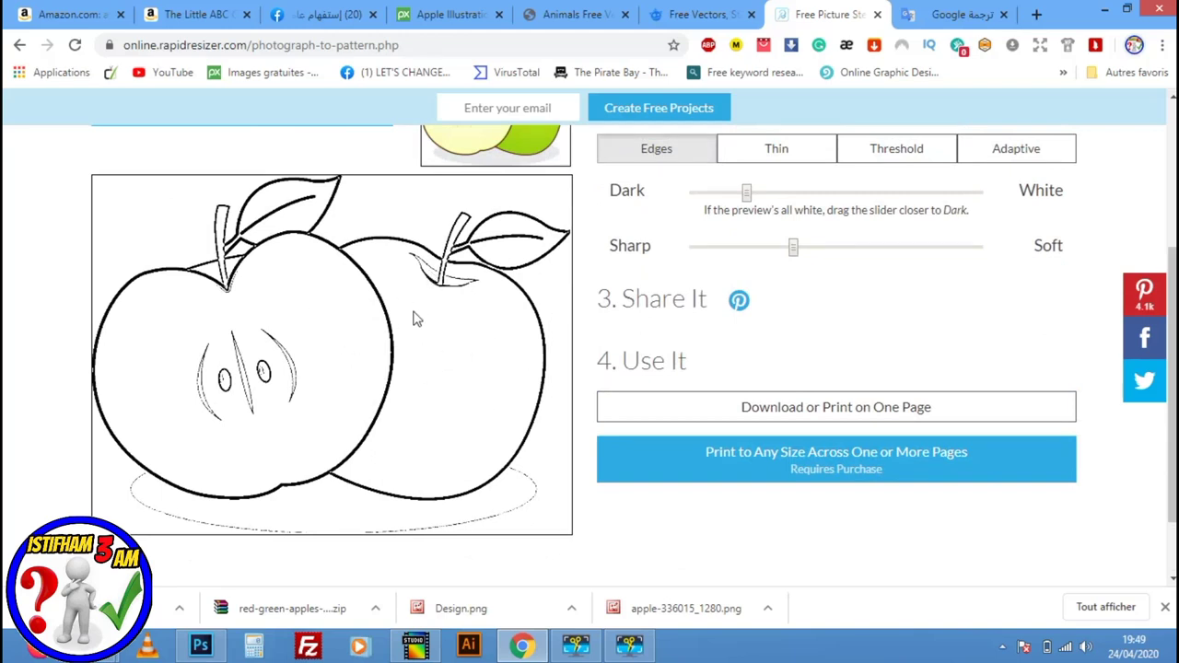
pyautogui.scroll(1, 414, 318)
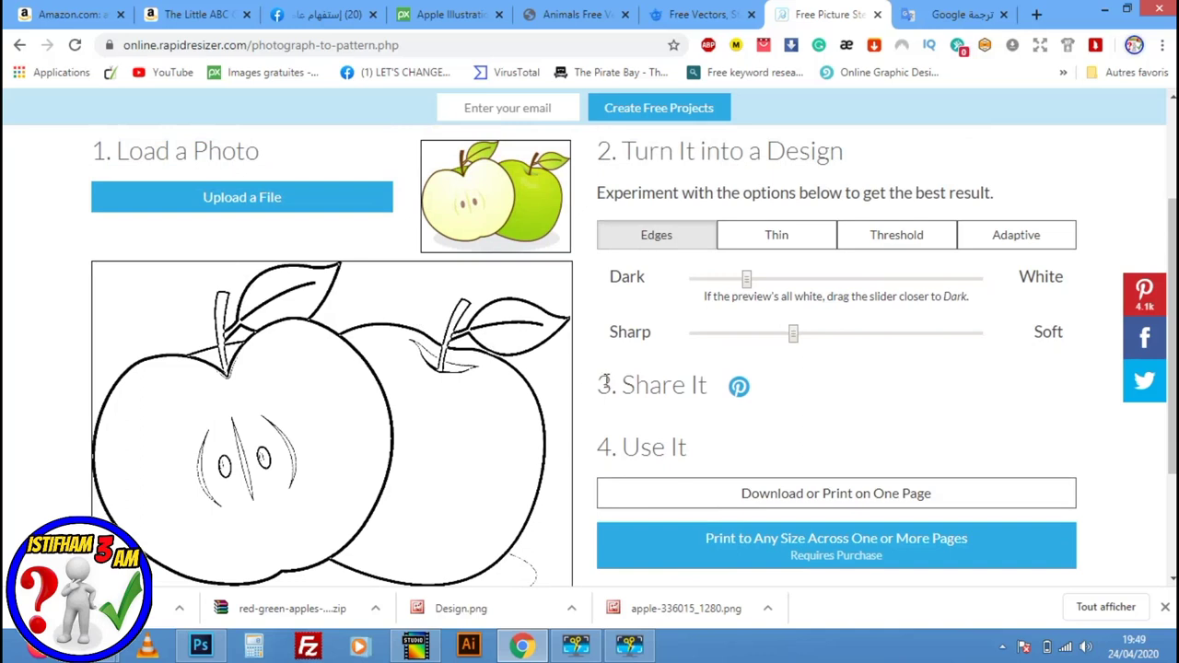
pyautogui.scroll(-2, 826, 452)
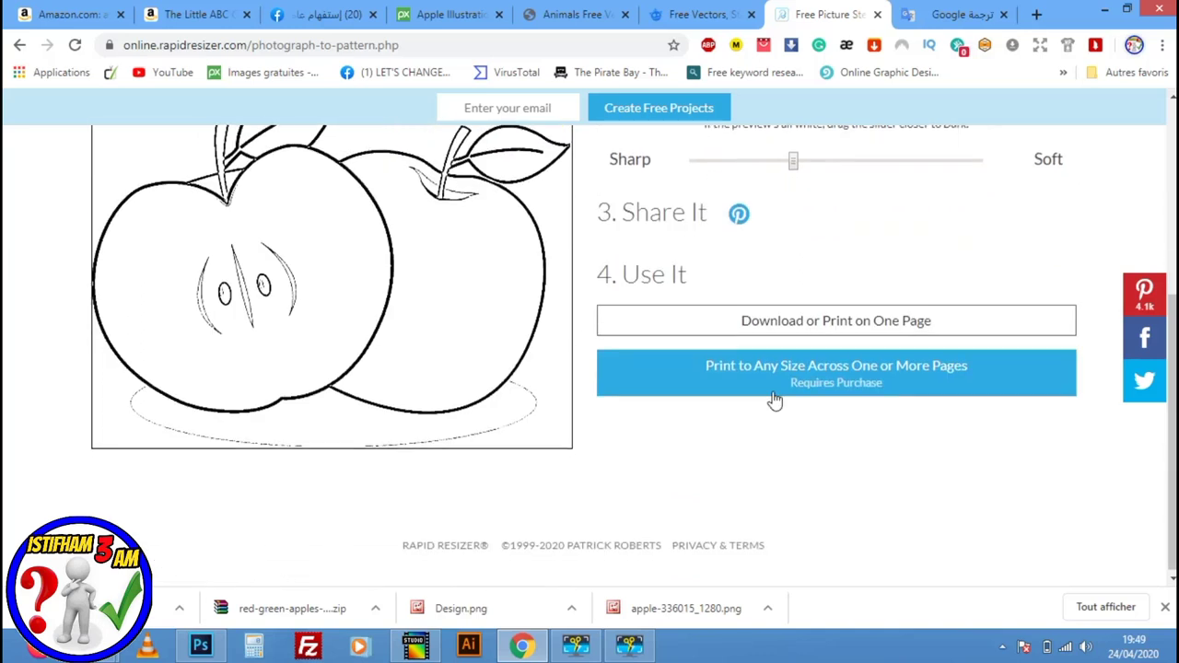
# Save the green-apple outline to the computer and show it in the freepik folder
pyautogui.click(779, 324)
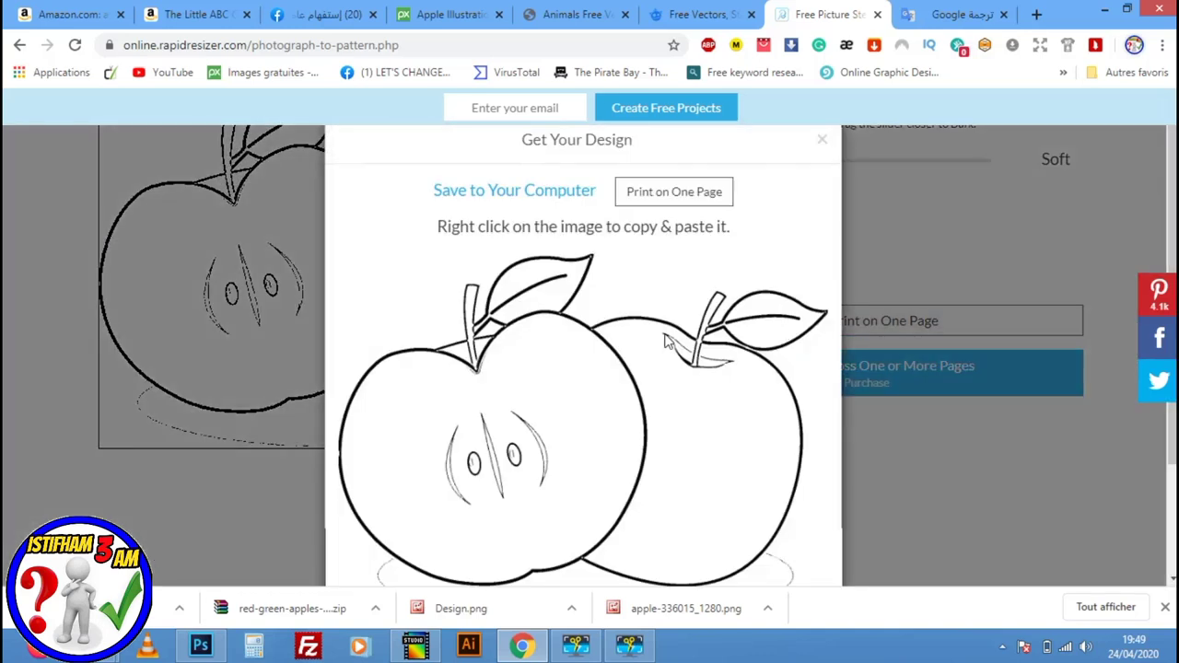
pyautogui.click(478, 195)
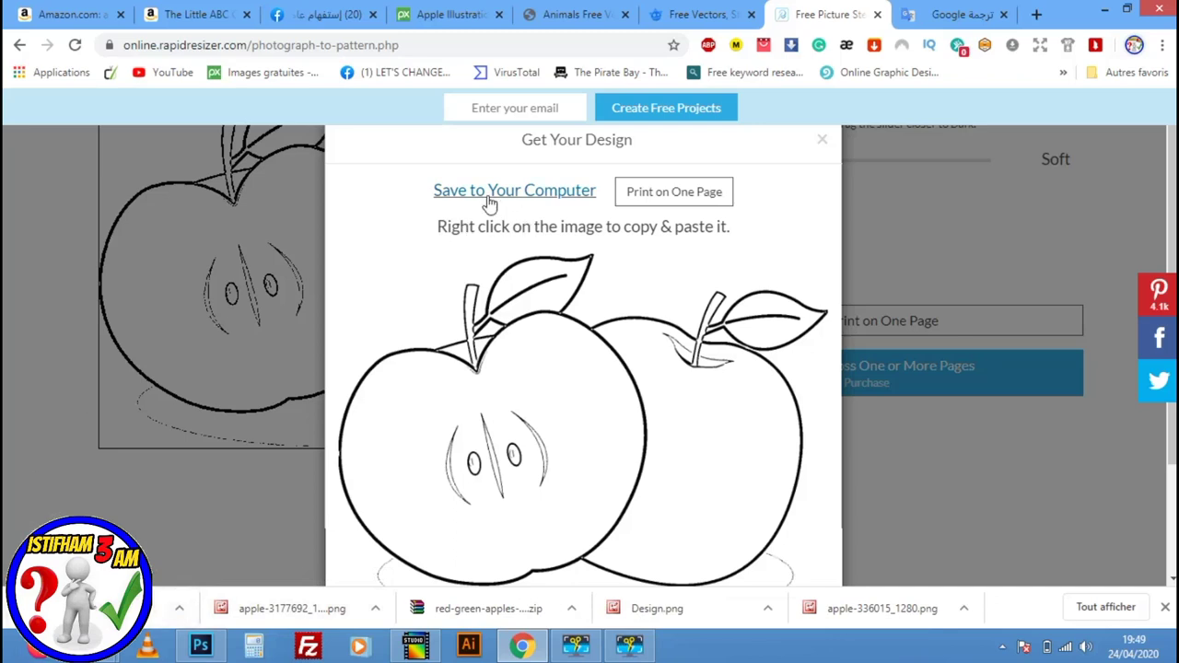
pyautogui.click(179, 608)
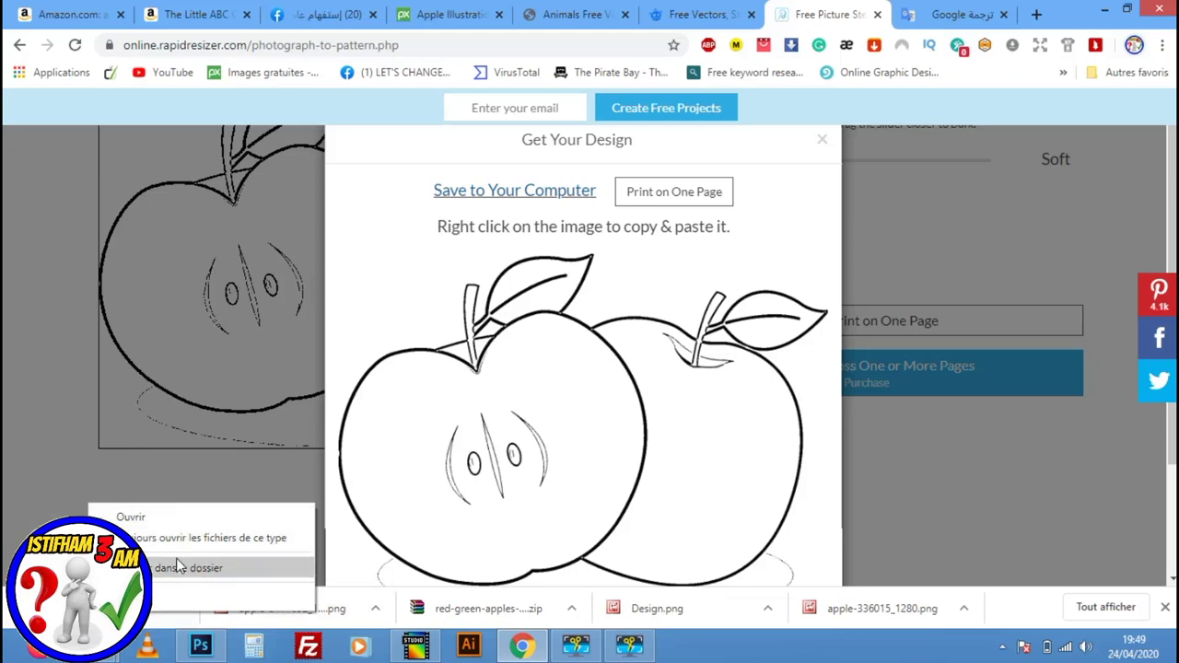
pyautogui.click(180, 565)
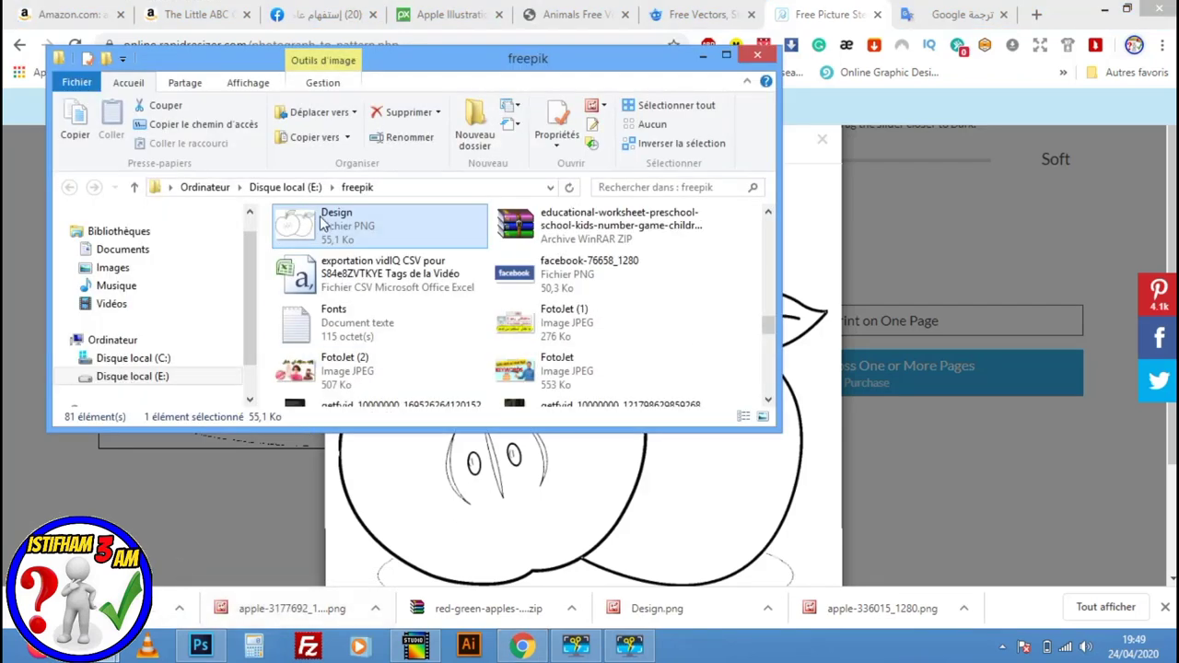
pyautogui.moveTo(313, 224)
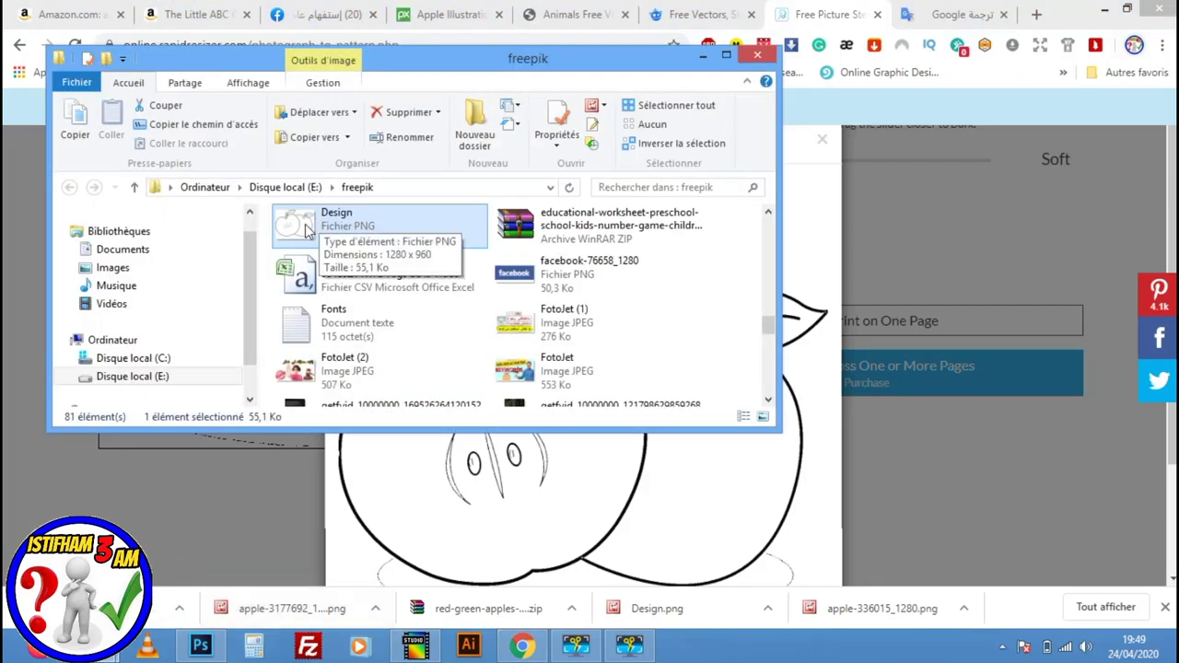
# Move the Design file from freepik into the cours youtube folder with cut and paste
pyautogui.rightClick(307, 230)
pyautogui.click(368, 509)
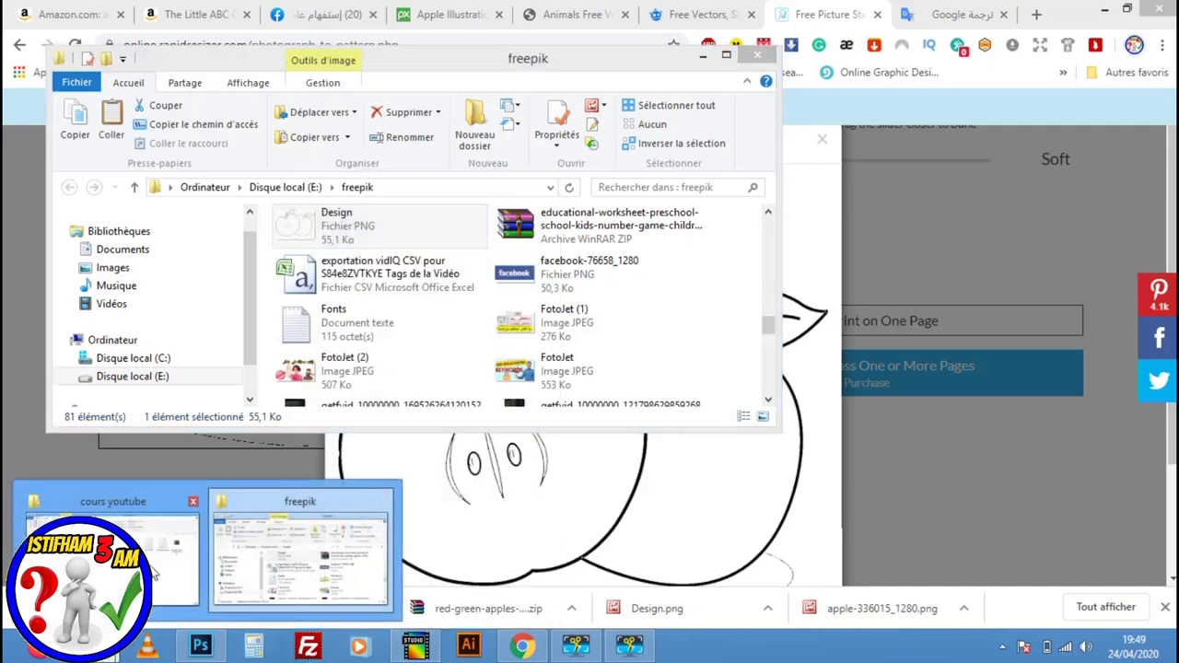
pyautogui.click(138, 552)
pyautogui.hotkey('ctrl', 'v')
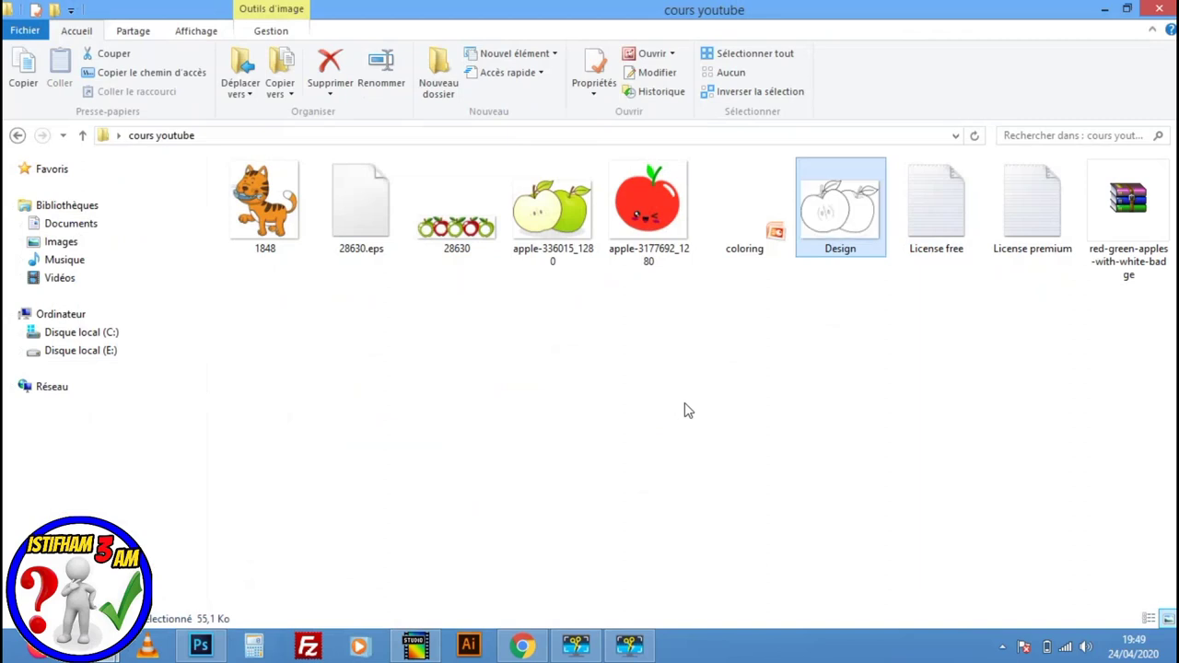
# Preview the 1280×960 Design image, then go back to Rapid Resizer in Chrome
pyautogui.doubleClick(836, 221)
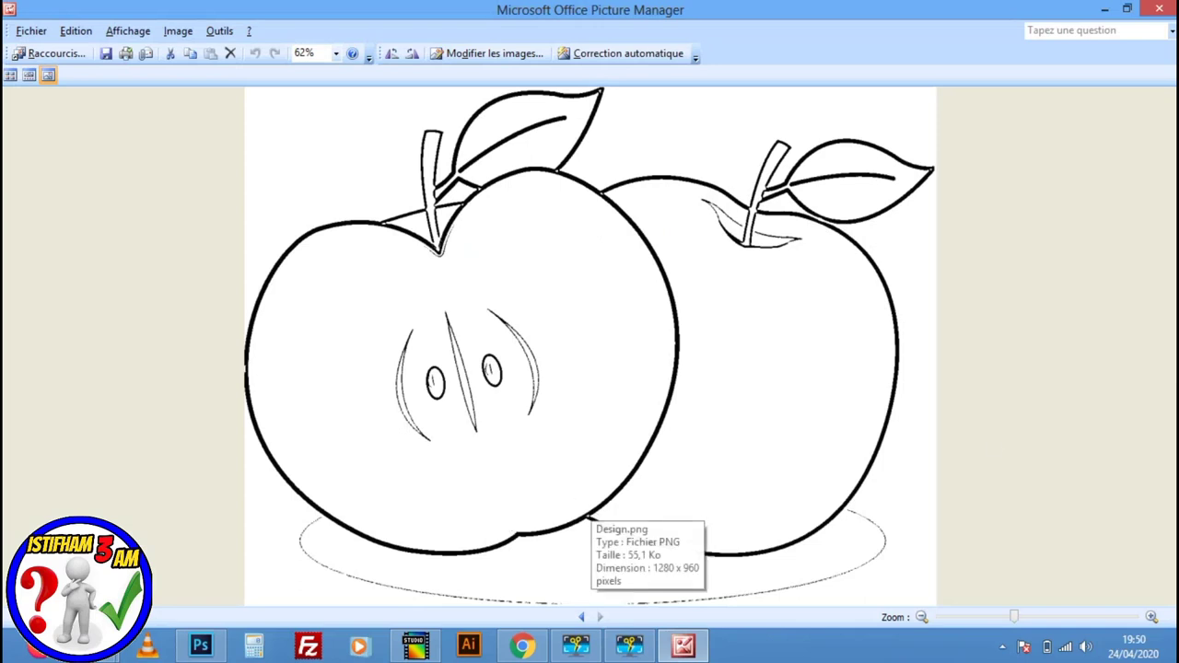
pyautogui.click(1159, 8)
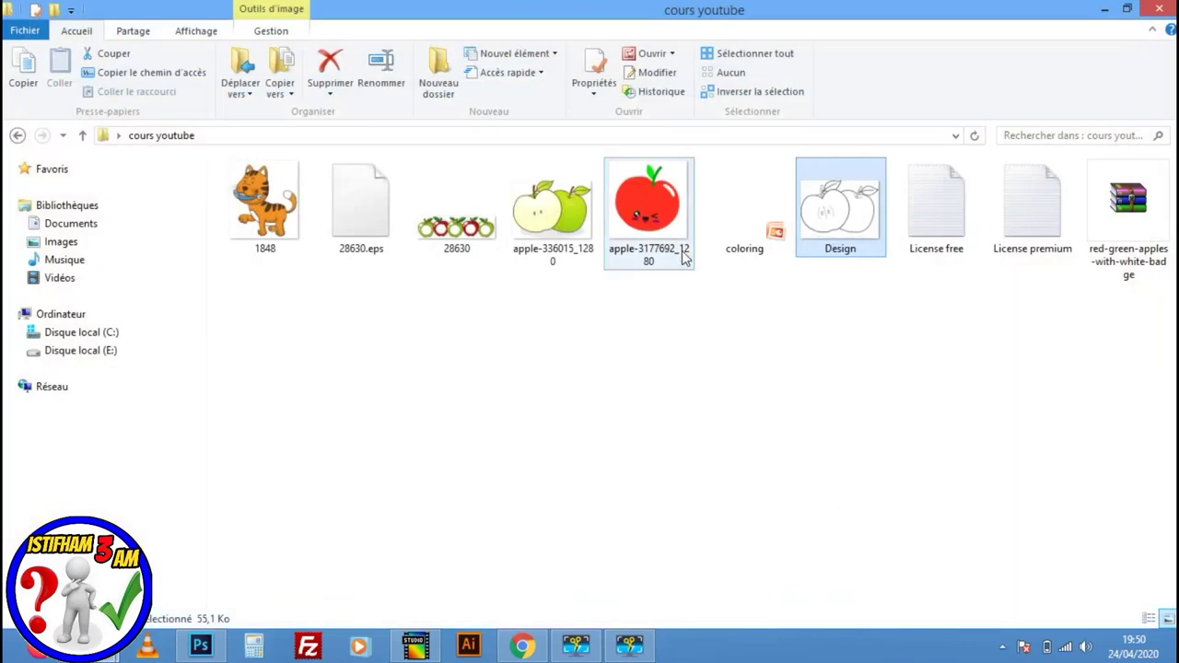
pyautogui.click(522, 644)
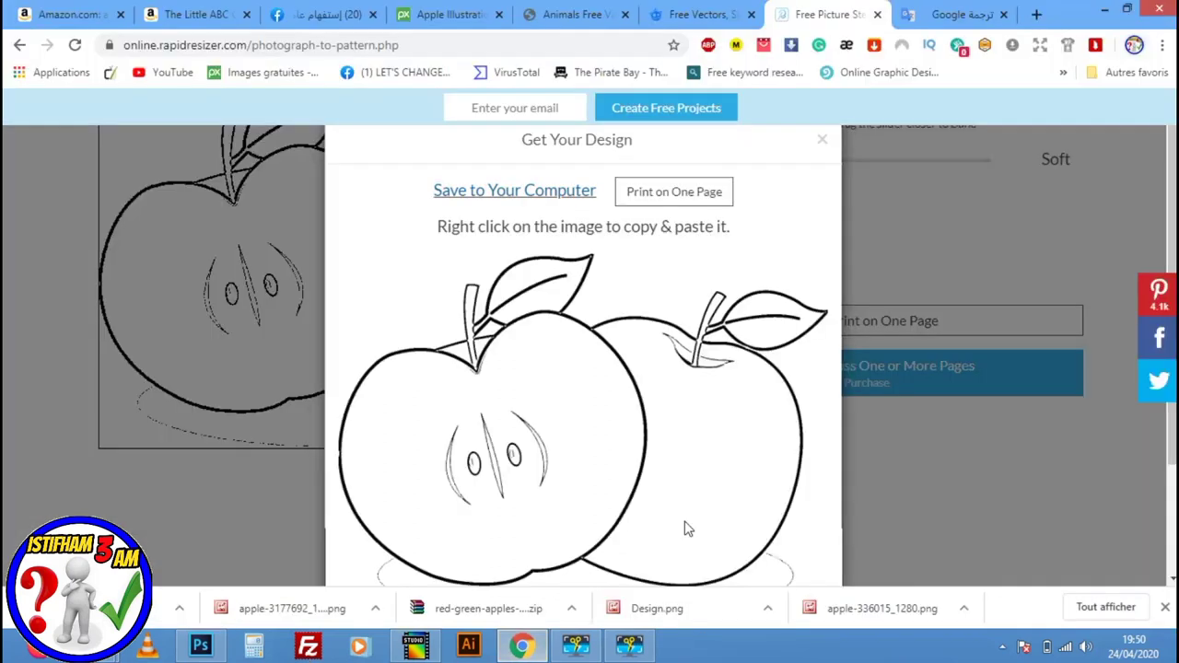
# Upload apple-3177692_1280, the cute red apple picture, into the stencil maker
pyautogui.click(822, 139)
pyautogui.scroll(4, 266, 221)
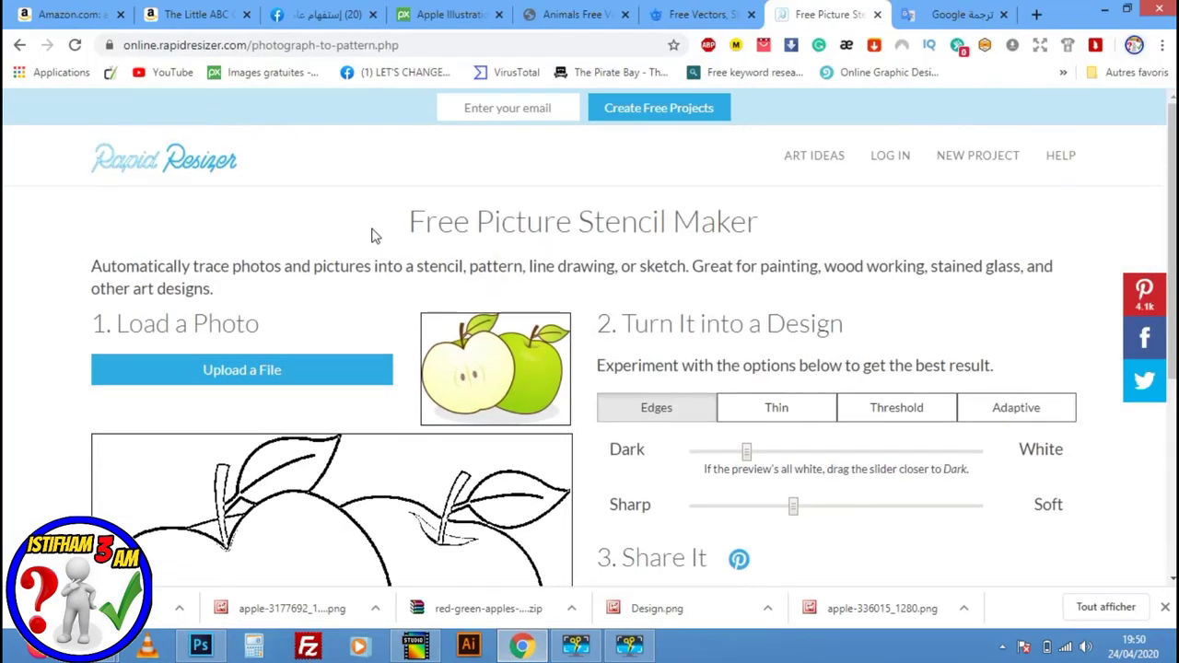
pyautogui.click(245, 369)
pyautogui.click(585, 147)
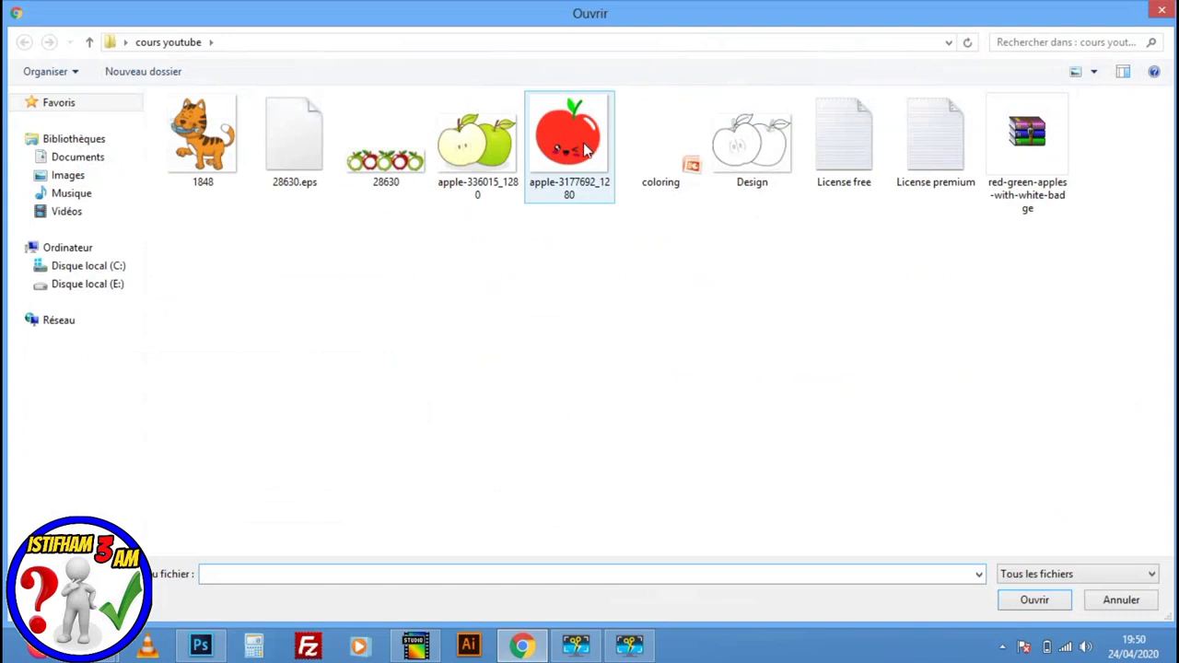
pyautogui.click(1036, 602)
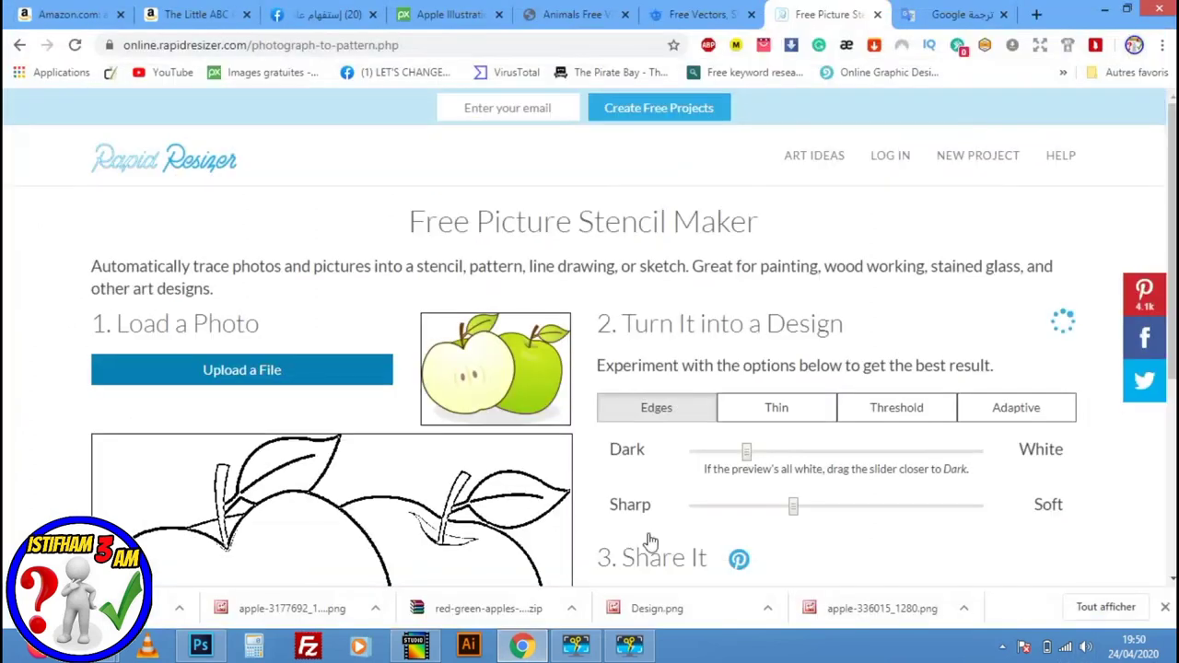
# Nudge the Sharp–Soft slider slightly toward Sharp for the red apple outline
pyautogui.scroll(-1, 645, 497)
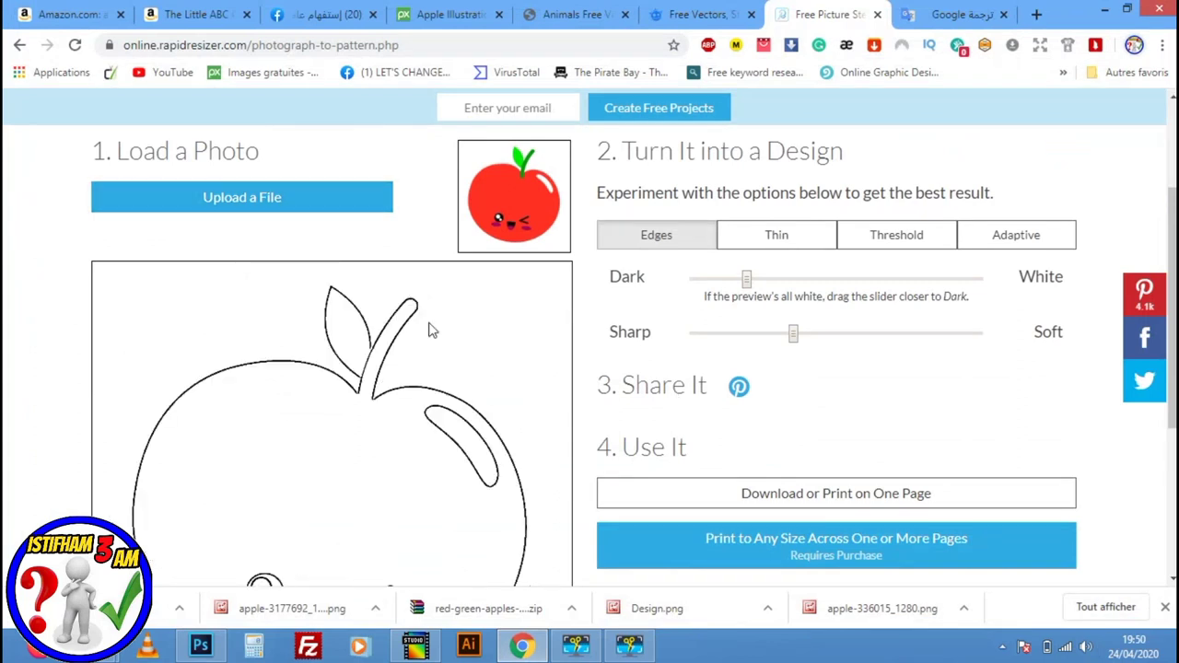
pyautogui.scroll(-1, 430, 326)
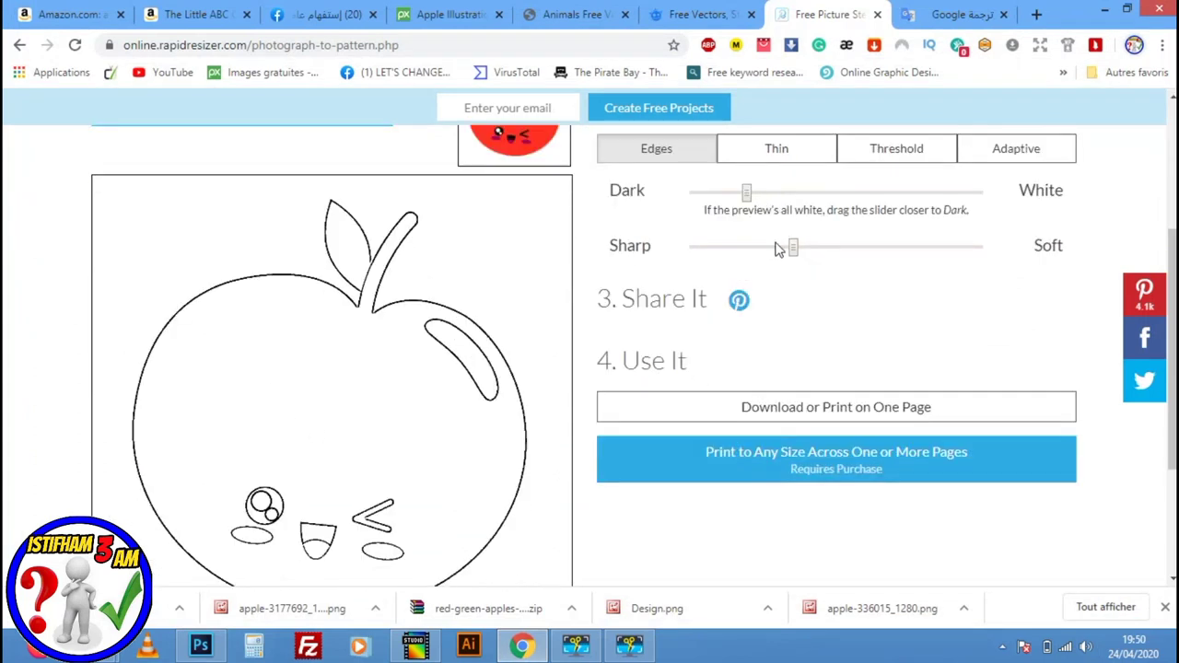
pyautogui.scroll(-1, 787, 256)
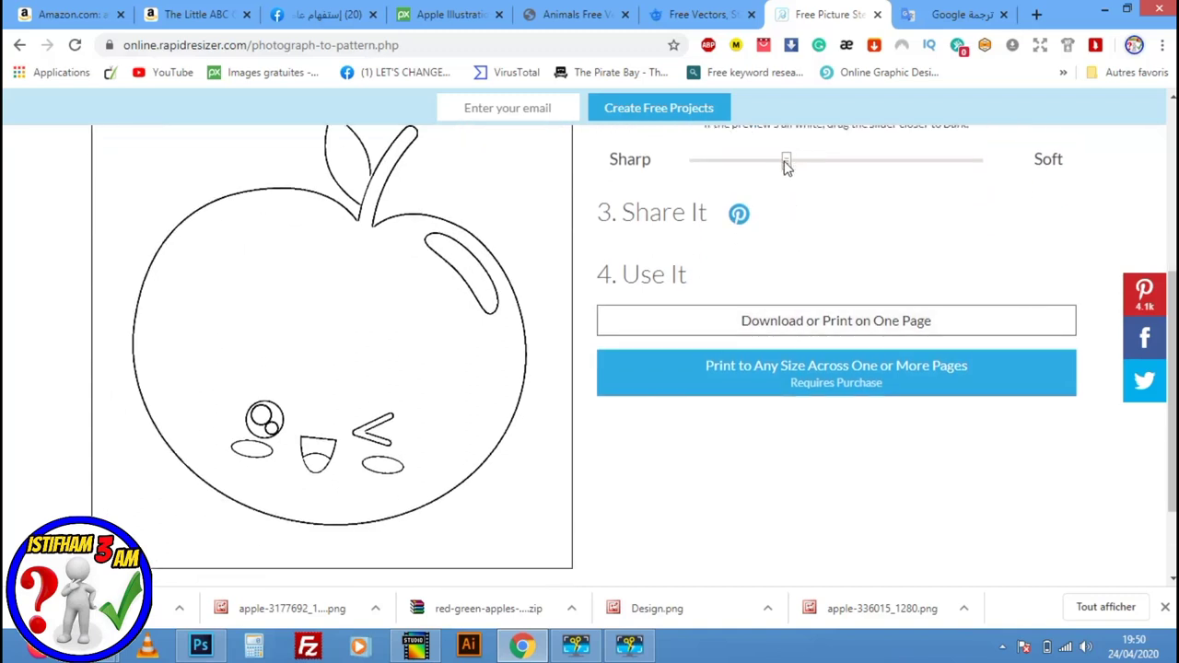
pyautogui.scroll(1, 752, 285)
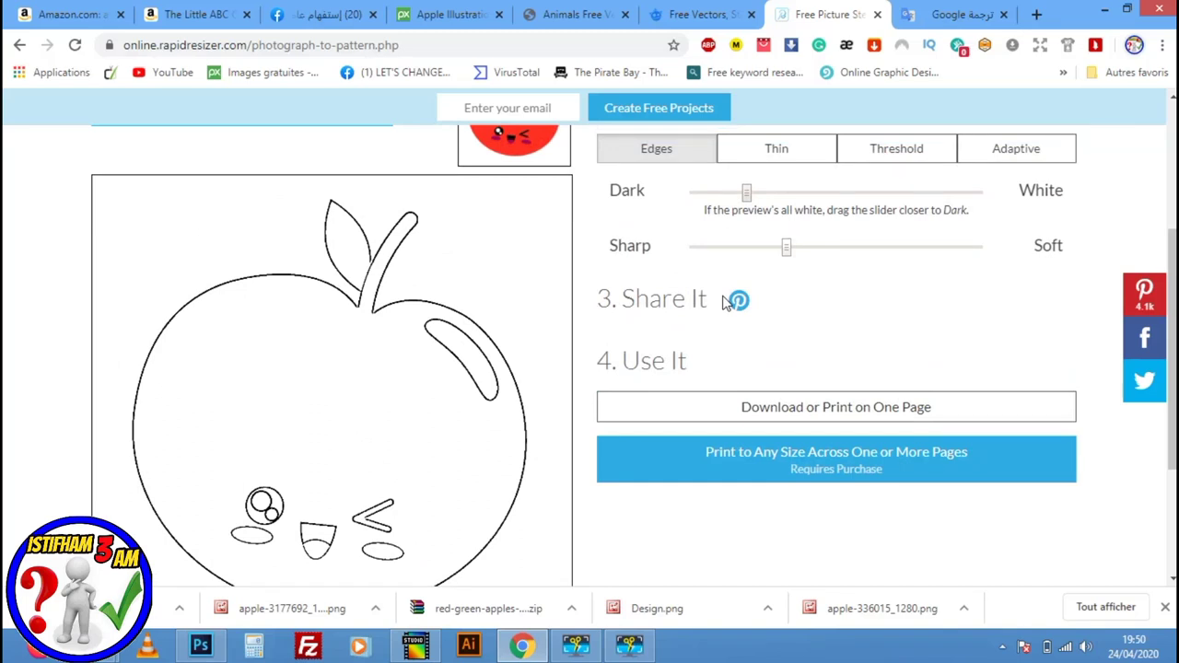
pyautogui.moveTo(786, 246); pyautogui.dragTo(779, 247)
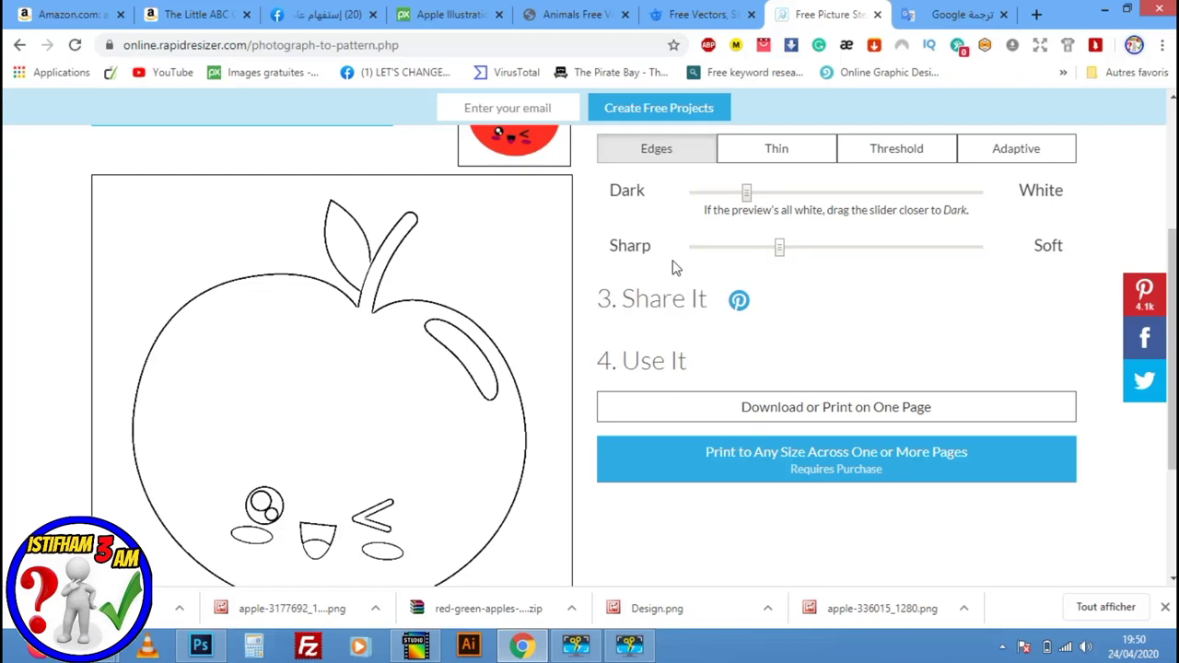
pyautogui.click(790, 408)
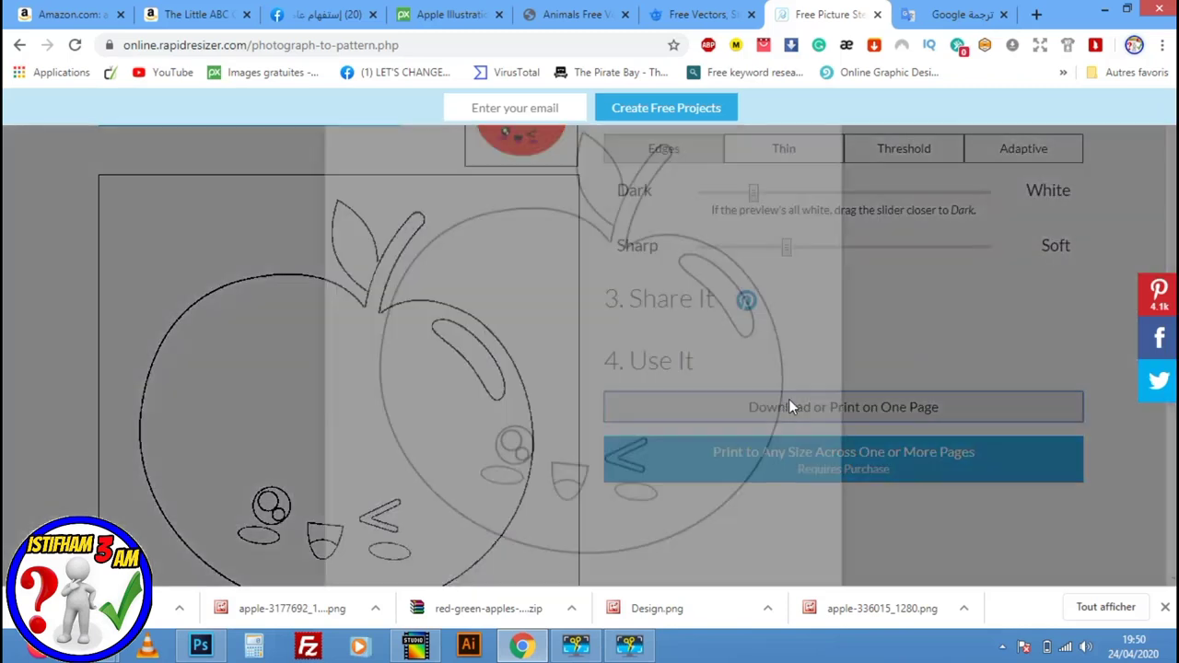
# Save the red apple outline as Design (1).png and close the download dialog
pyautogui.click(509, 197)
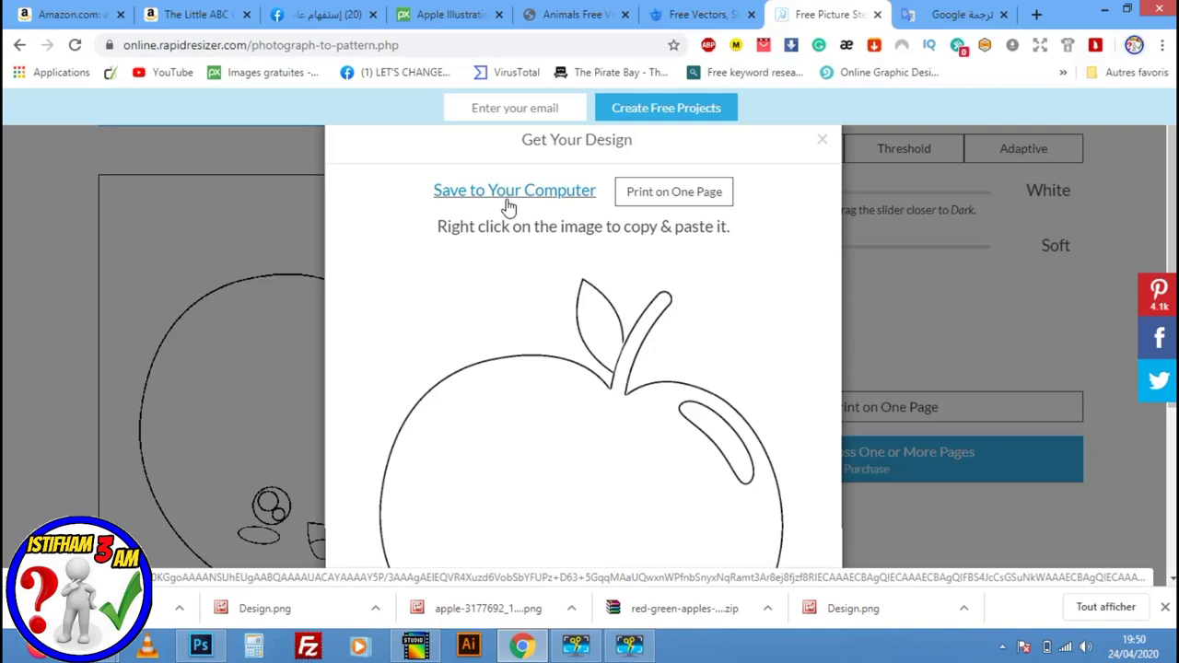
pyautogui.click(821, 141)
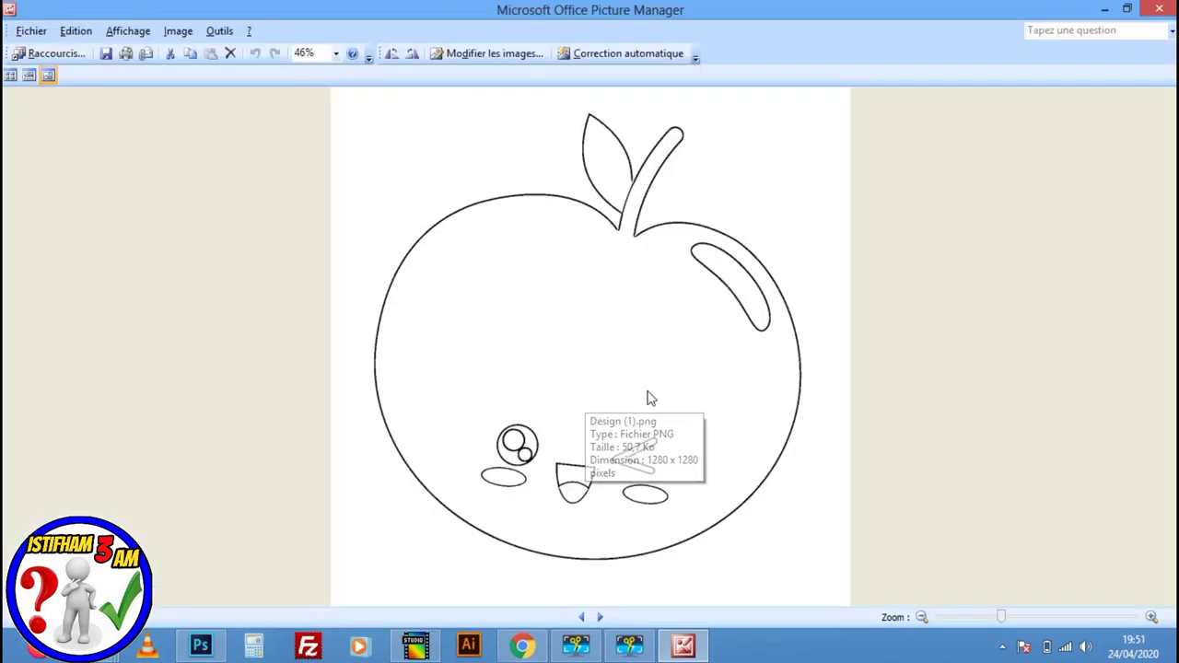
pyautogui.moveTo(1001, 623)
pyautogui.mouseDown()
pyautogui.moveTo(1059, 623)
pyautogui.moveTo(1020, 624)
pyautogui.mouseUp()
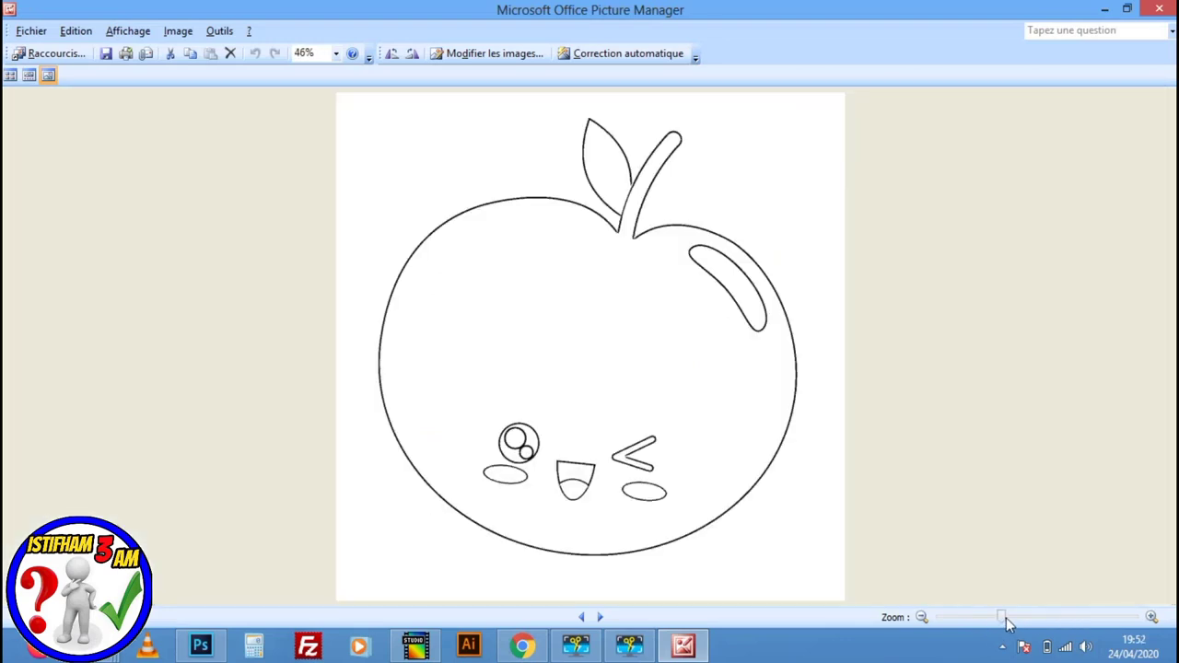
pyautogui.scroll(2, 874, 379)
pyautogui.scroll(2, 876, 378)
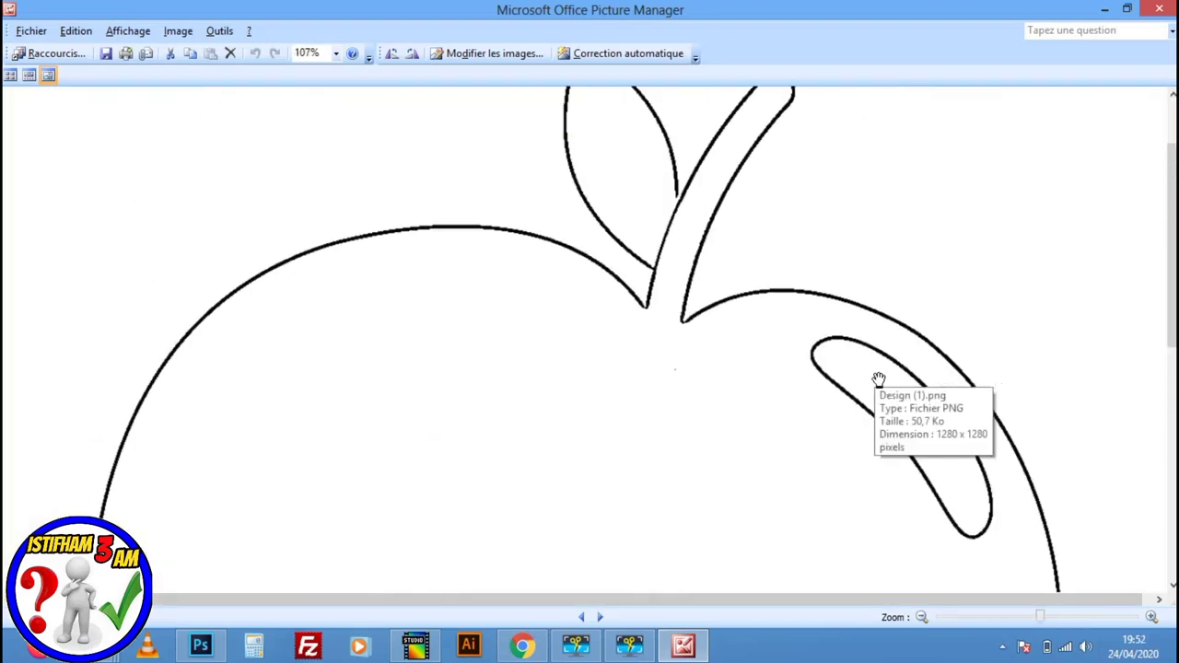
pyautogui.scroll(3, 877, 380)
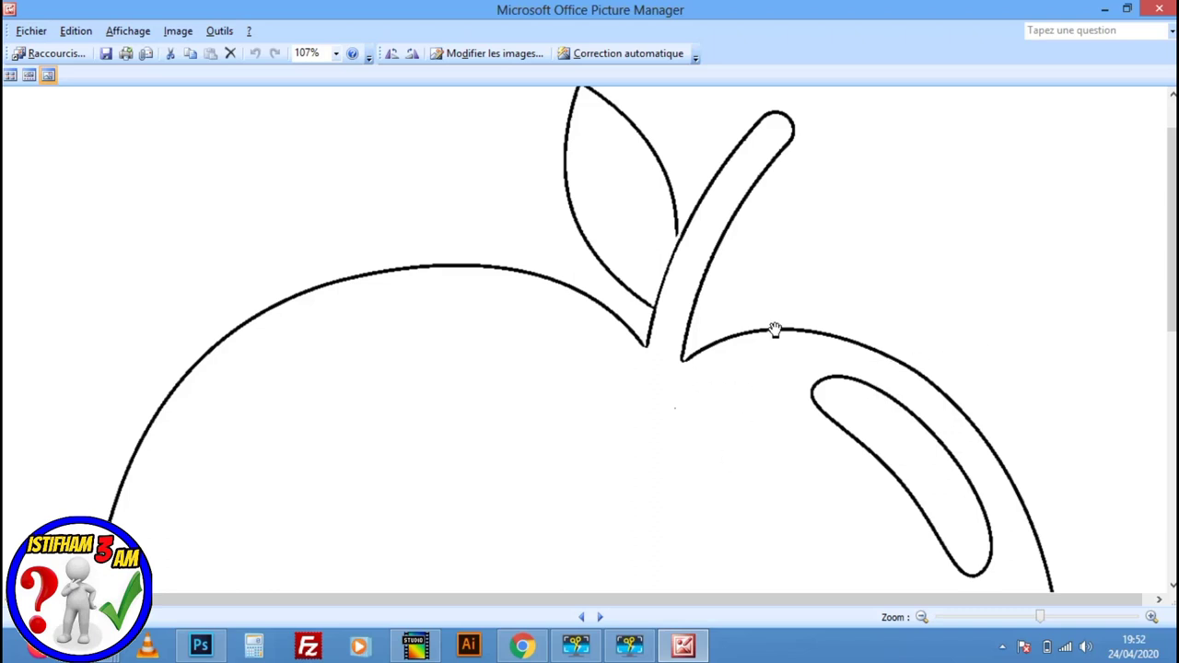
pyautogui.moveTo(1037, 617); pyautogui.dragTo(967, 619)
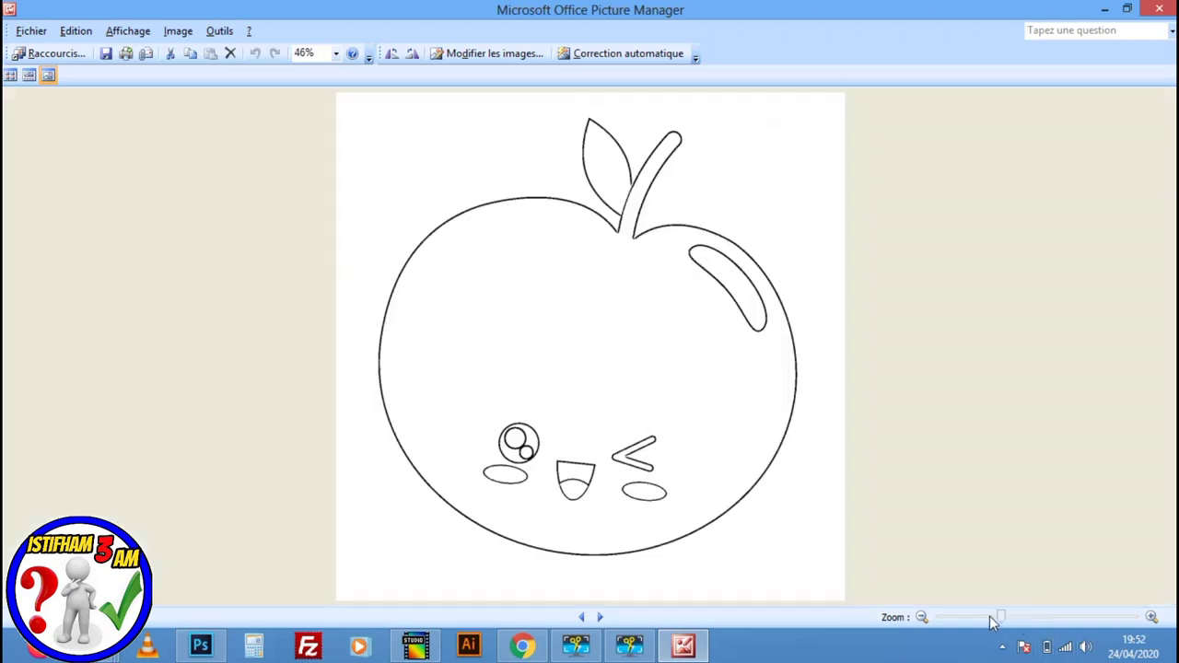
pyautogui.click(1004, 610)
# Close the Picture Manager preview of Design (1), returning to the cours youtube folder
pyautogui.click(1158, 9)
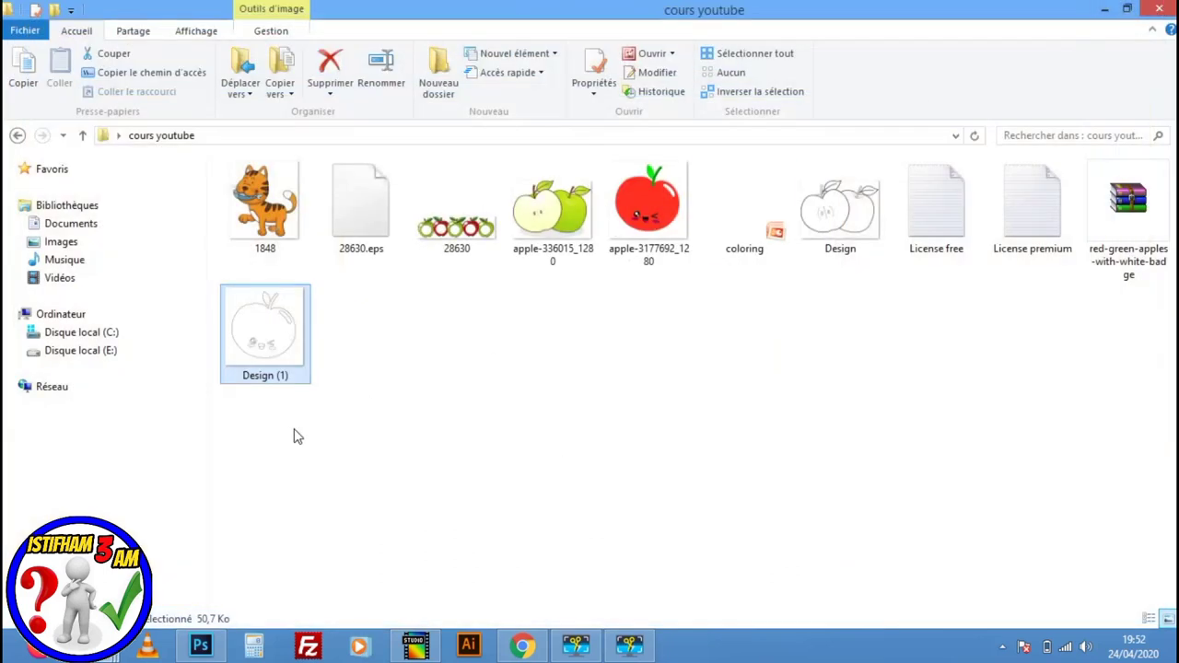